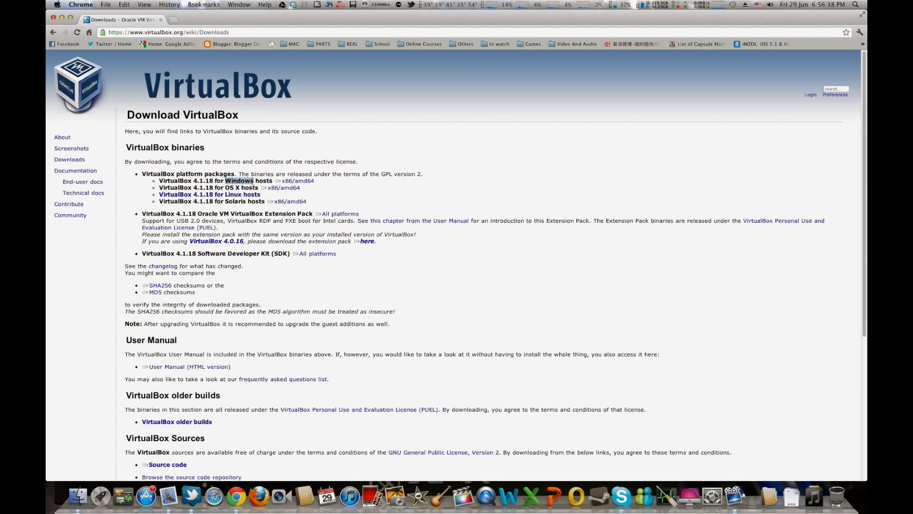
# Download the VirtualBox 4.1.18 x86/amd64 package for OS X hosts and keep the flagged file.
pyautogui.click(283, 189)
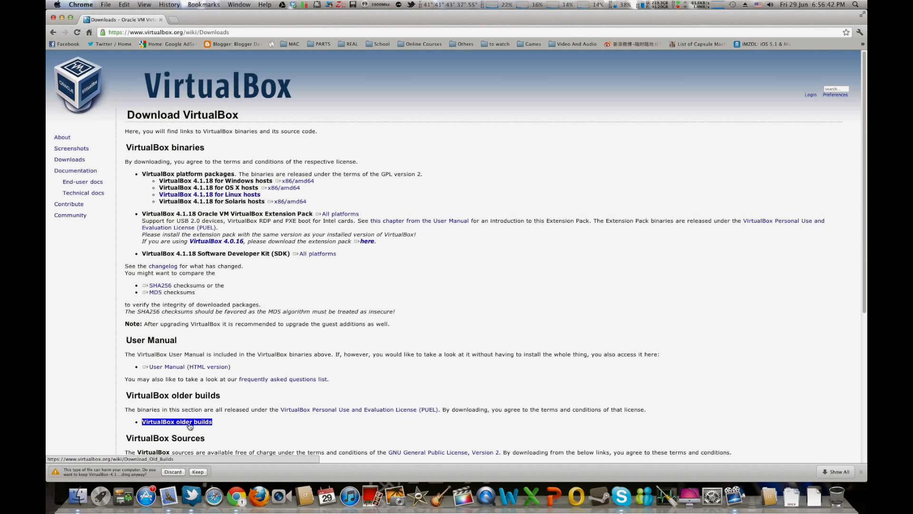
pyautogui.click(198, 472)
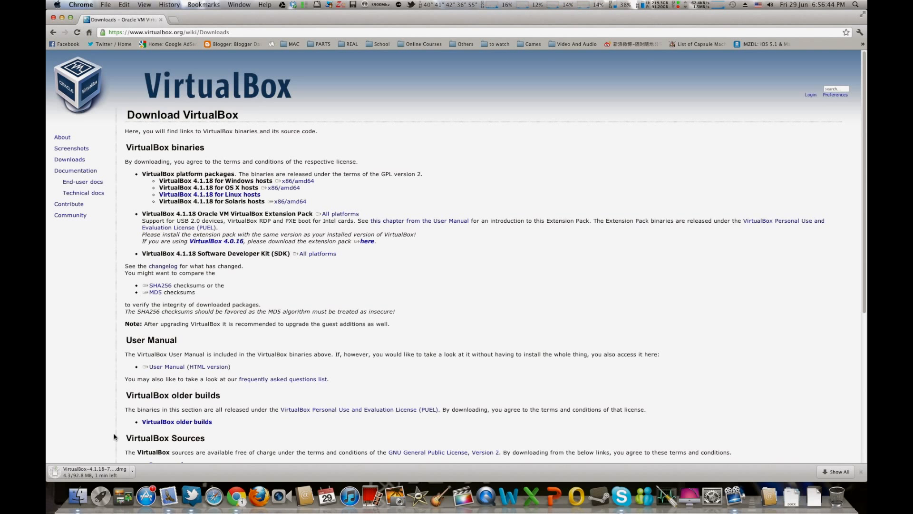
pyautogui.click(132, 472)
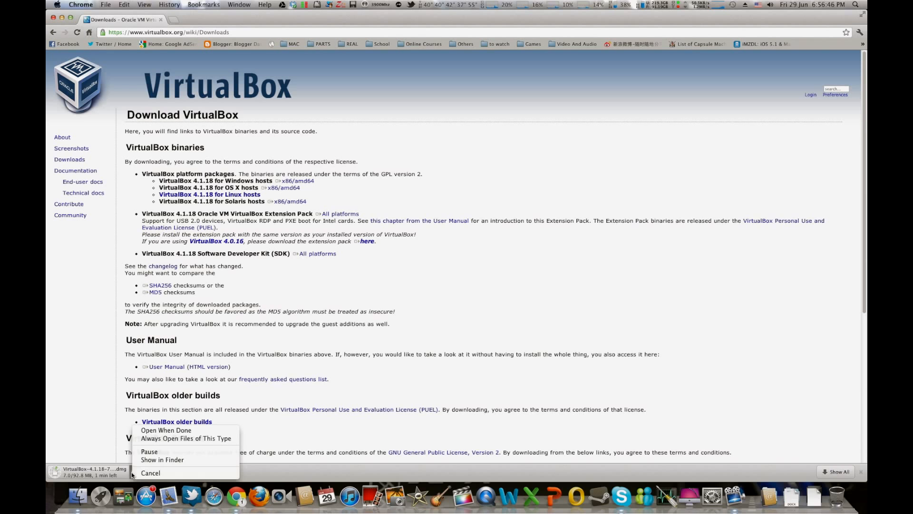
pyautogui.click(82, 430)
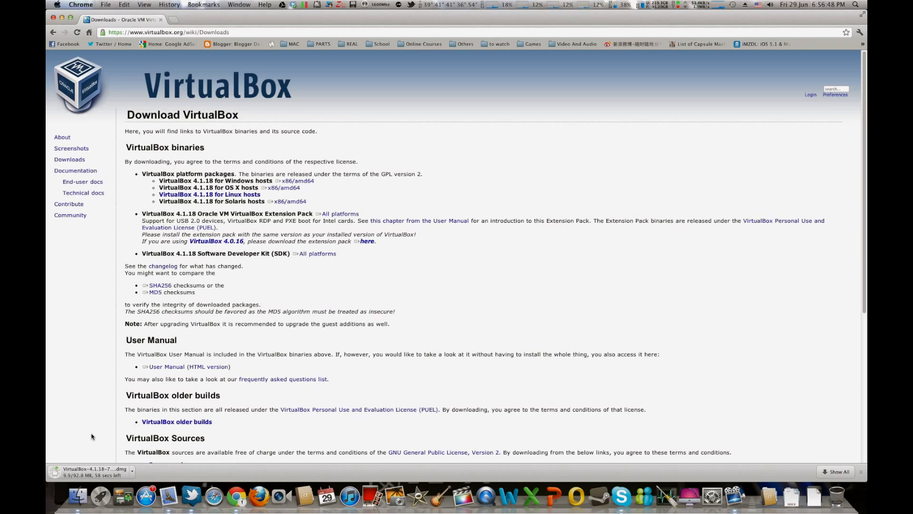
# Go to Google and search for "windows 8 release preview".
pyautogui.click(213, 30)
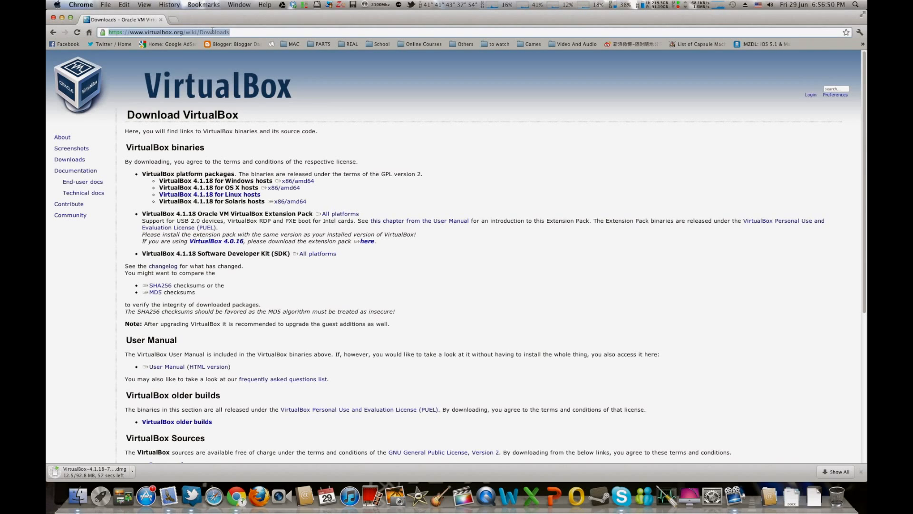
pyautogui.write('google')
pyautogui.press('Return')
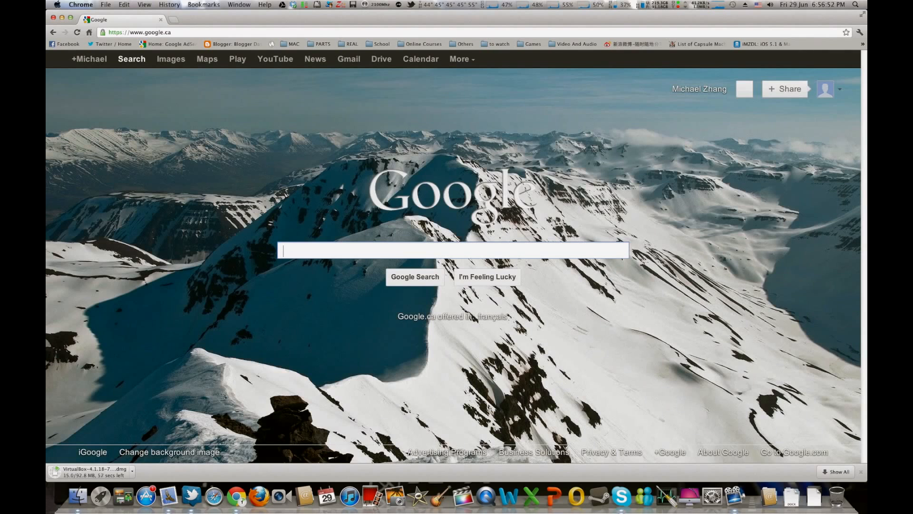
pyautogui.write('windows 8')
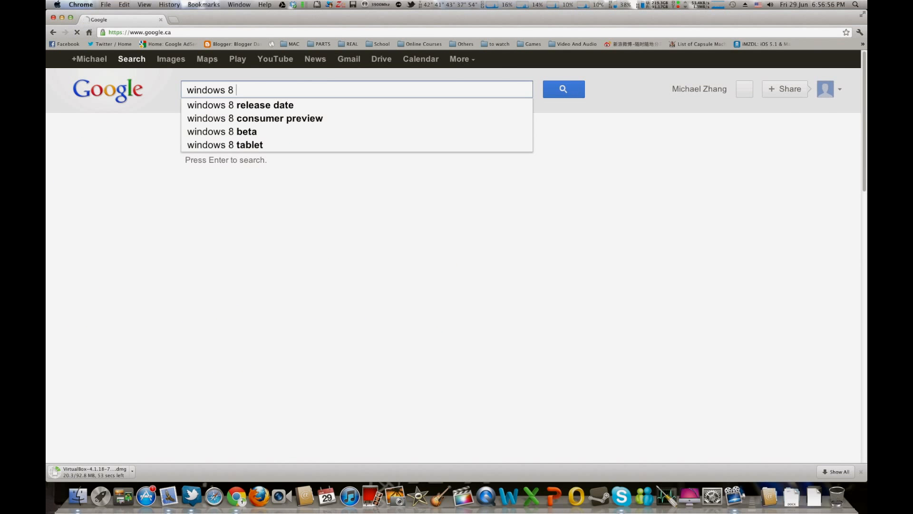
pyautogui.write(' release')
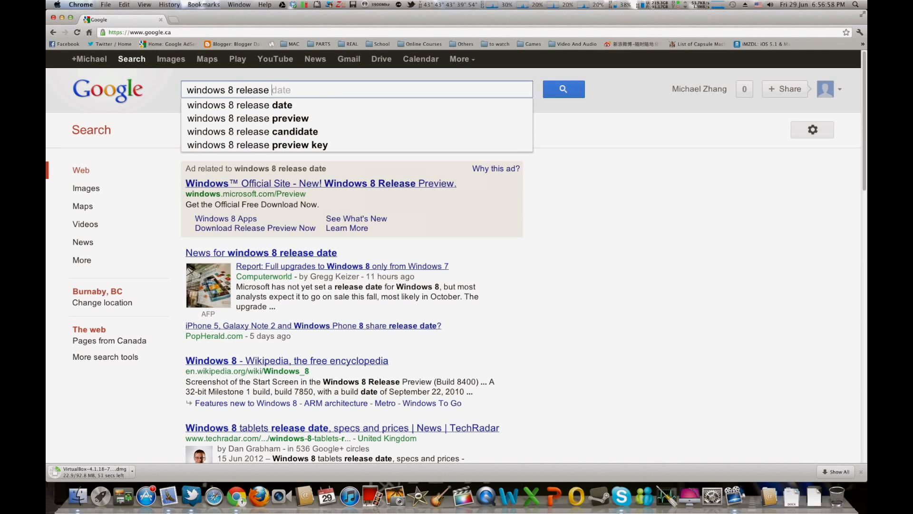
pyautogui.write(' preview')
pyautogui.press('Return')
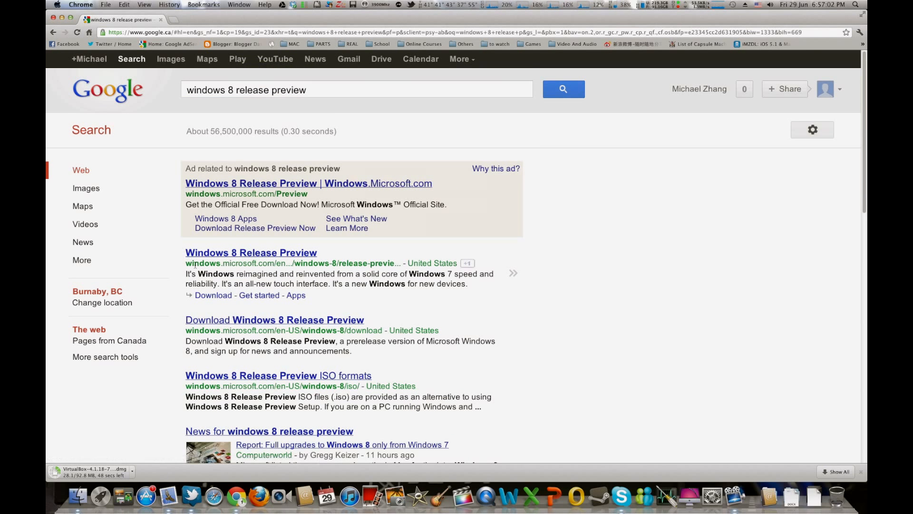
# Open Microsoft's Windows 8 Release Preview page and follow its download page to the ISO format images.
pyautogui.click(281, 253)
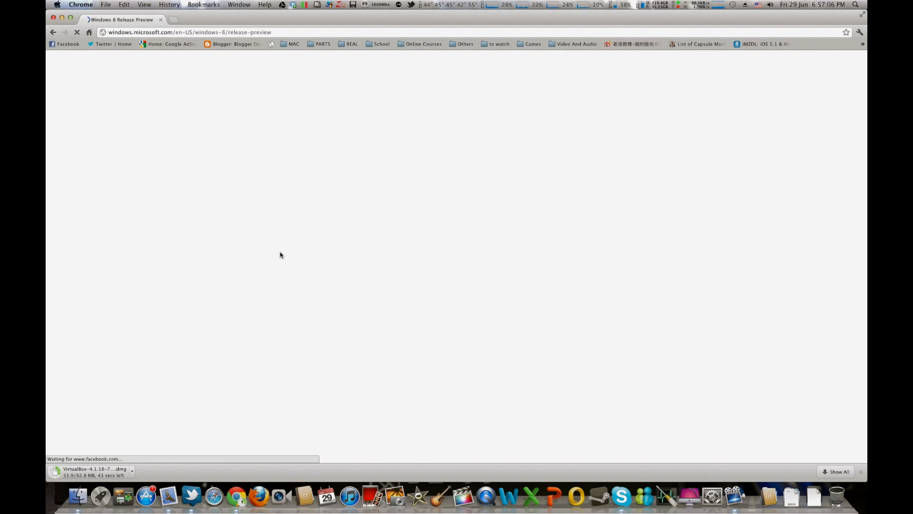
pyautogui.scroll(-5, 223, 271)
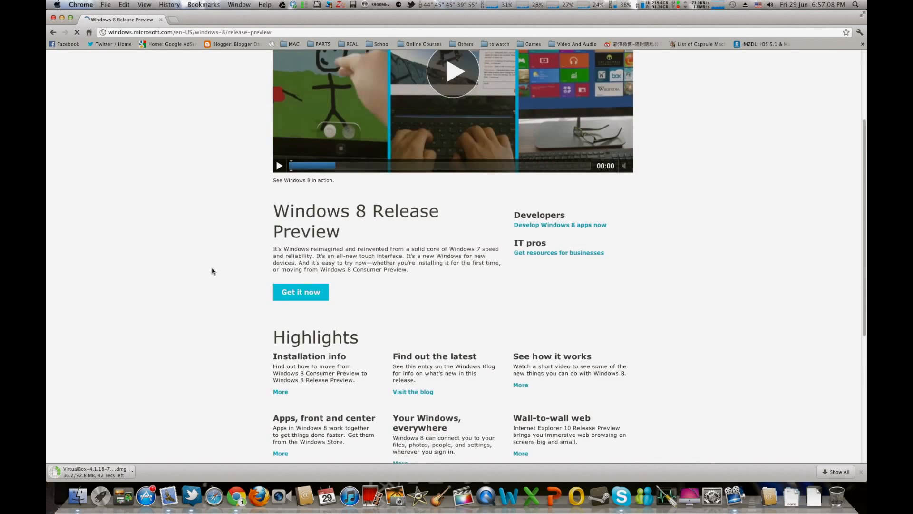
pyautogui.click(304, 239)
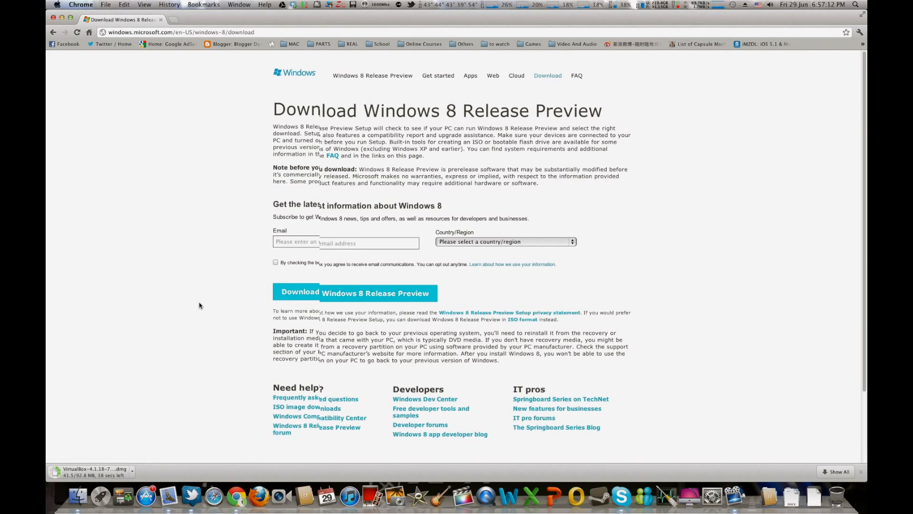
pyautogui.scroll(-1, 200, 305)
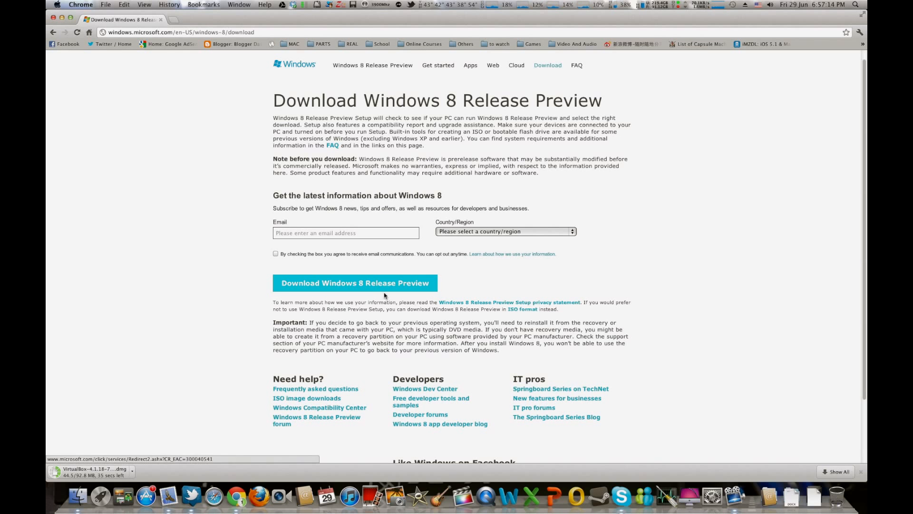
pyautogui.click(526, 310)
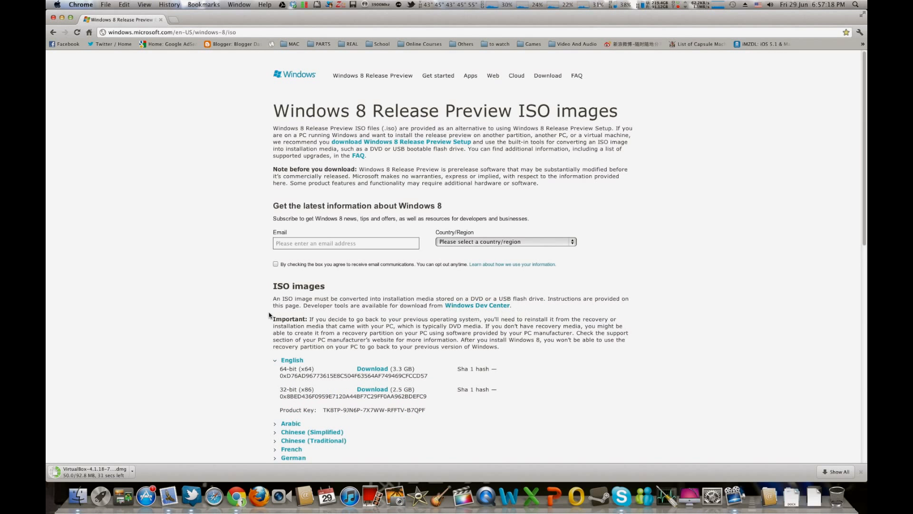
# Examine the 64-bit and 32-bit download options for the English Windows 8 ISO images.
pyautogui.scroll(-5, 220, 300)
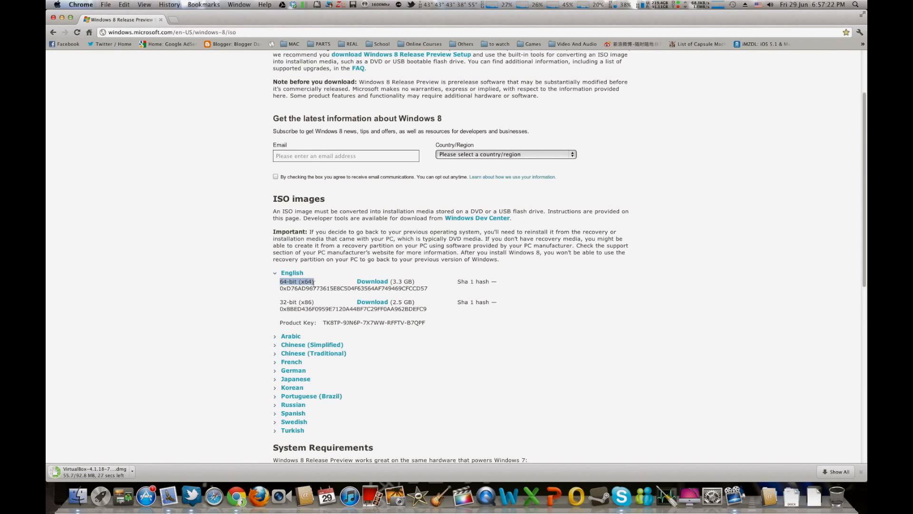
pyautogui.moveTo(280, 303); pyautogui.dragTo(327, 303)
pyautogui.click(326, 310)
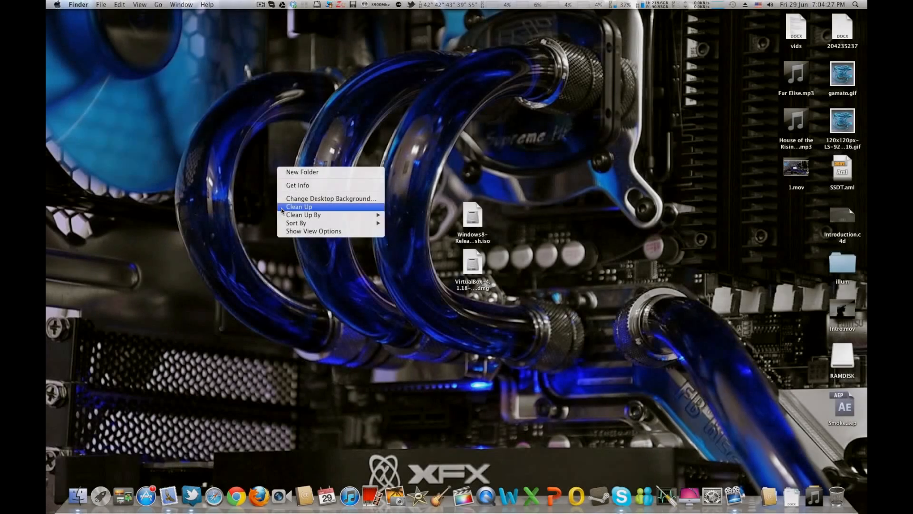
# Open the downloaded VirtualBox 4.1.18 disk image from the desktop.
pyautogui.click(295, 208)
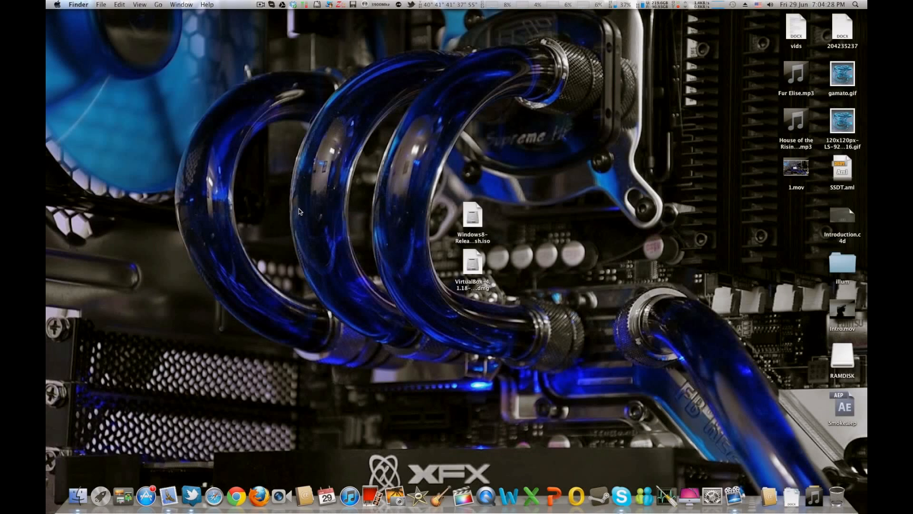
pyautogui.click(476, 262)
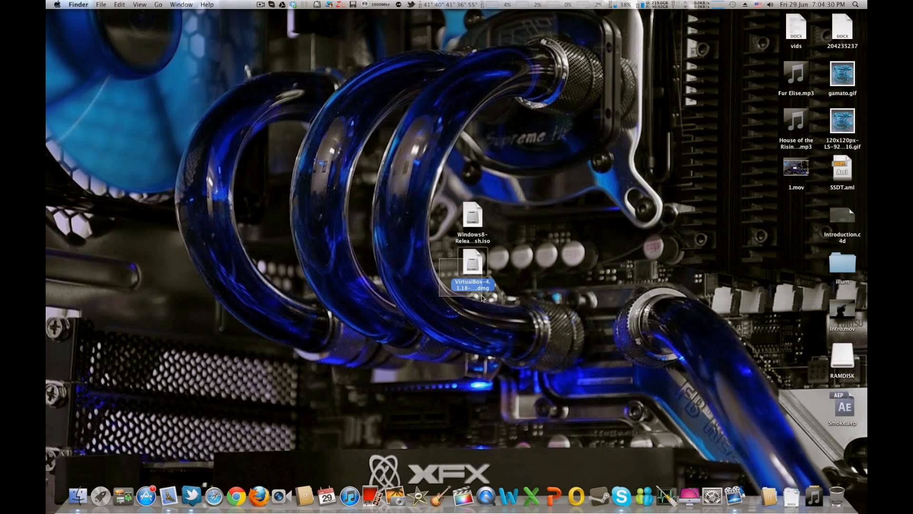
pyautogui.doubleClick(476, 262)
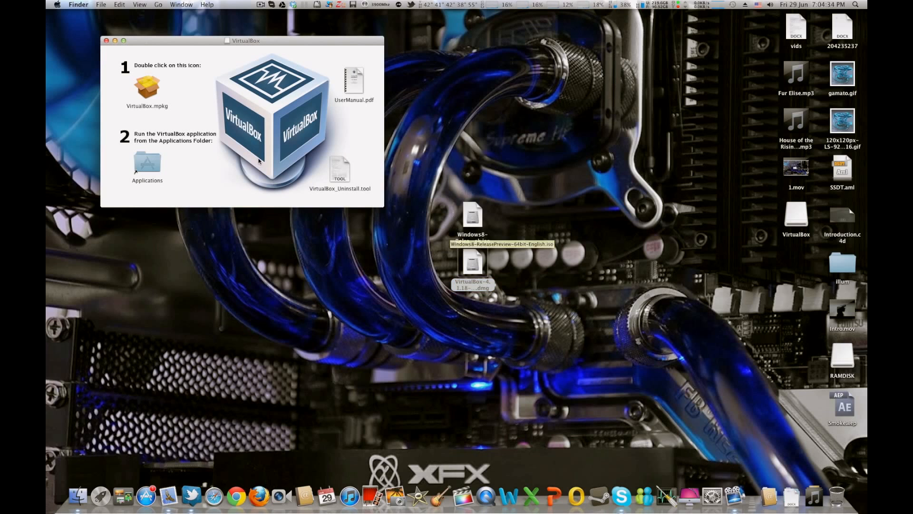
pyautogui.moveTo(169, 46); pyautogui.dragTo(178, 61)
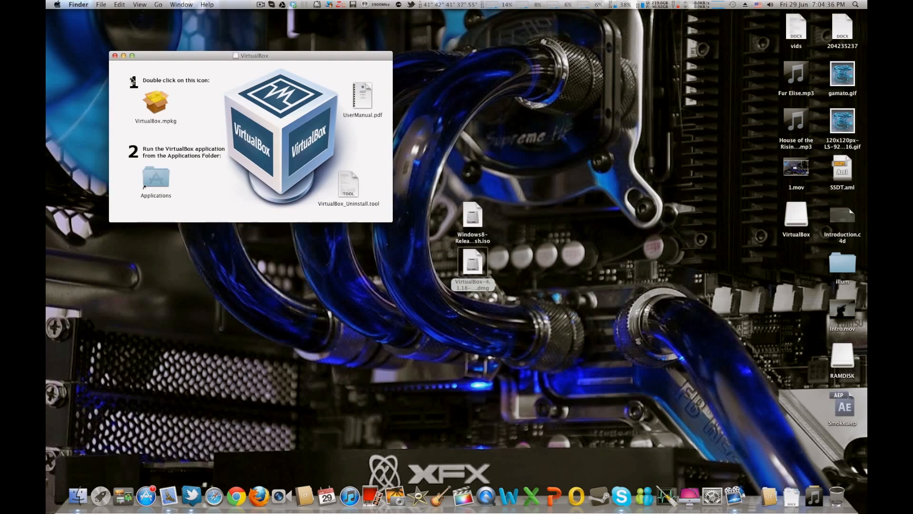
# Run VirtualBox.mpkg and perform the standard install on Macintosh HD, authorizing it with the account password.
pyautogui.doubleClick(157, 102)
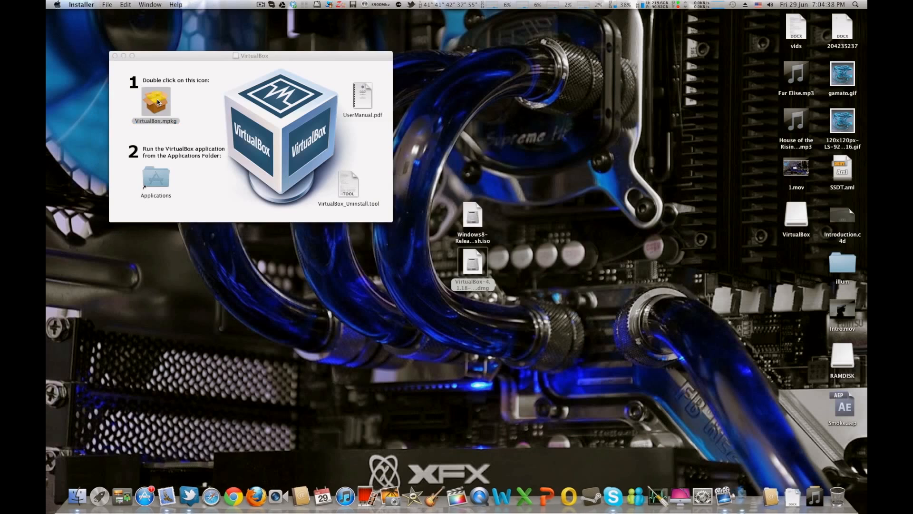
pyautogui.click(514, 194)
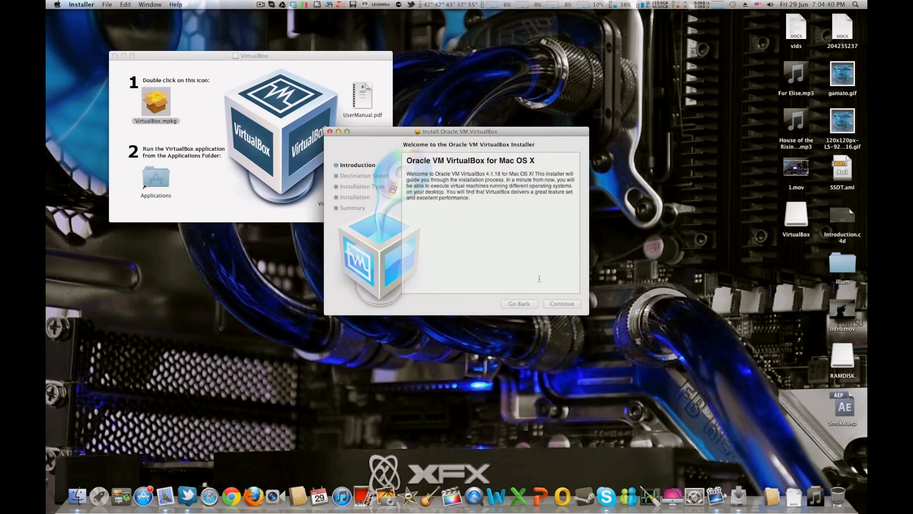
pyautogui.click(563, 304)
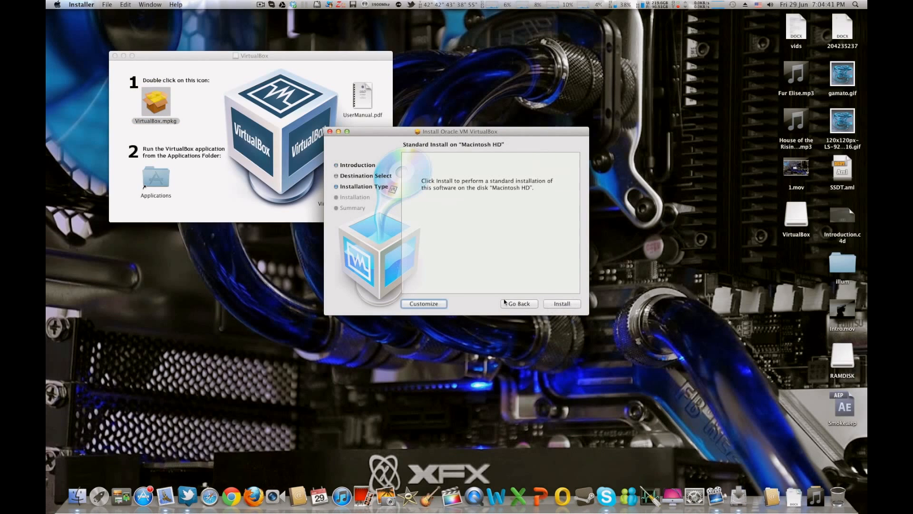
pyautogui.click(563, 306)
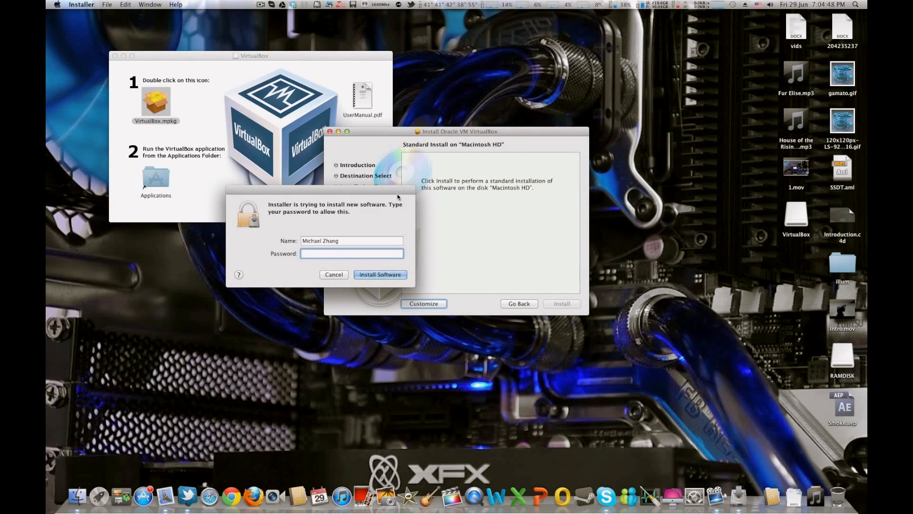
pyautogui.moveTo(394, 194); pyautogui.dragTo(400, 192)
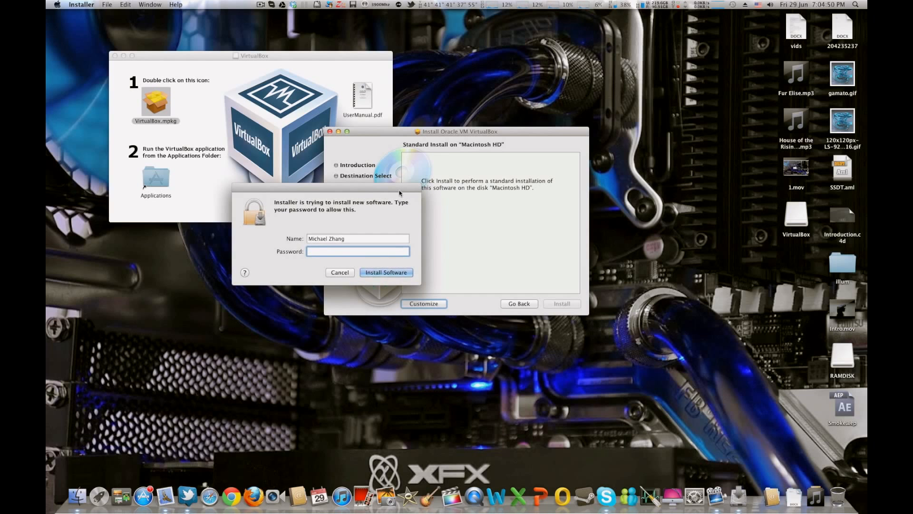
pyautogui.press('Return')
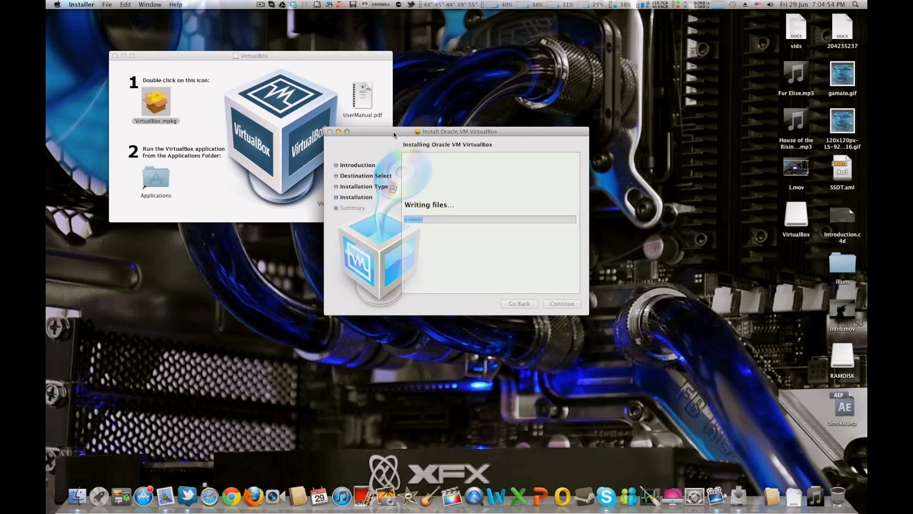
# Move the installer window aside, then close the VirtualBox disk image window and the finished installer.
pyautogui.moveTo(394, 135); pyautogui.dragTo(566, 251)
pyautogui.rightClick(560, 207)
pyautogui.click(559, 204)
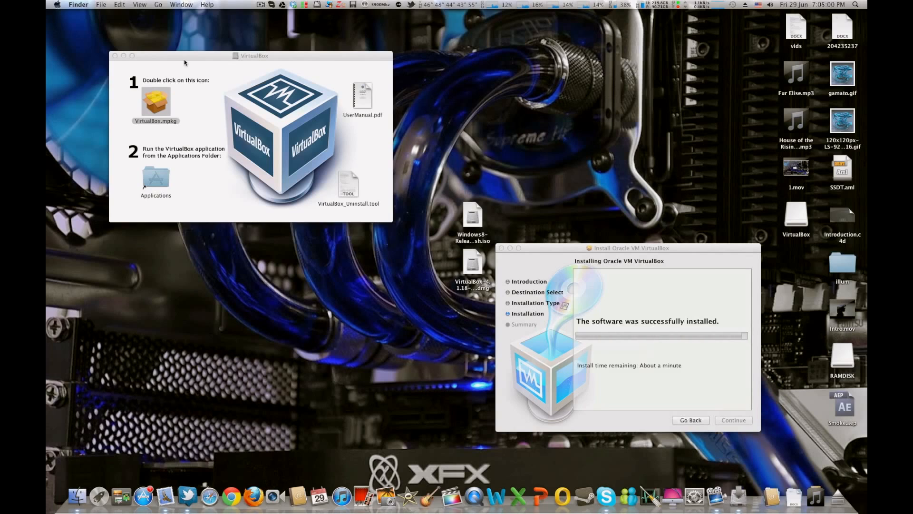
pyautogui.click(115, 56)
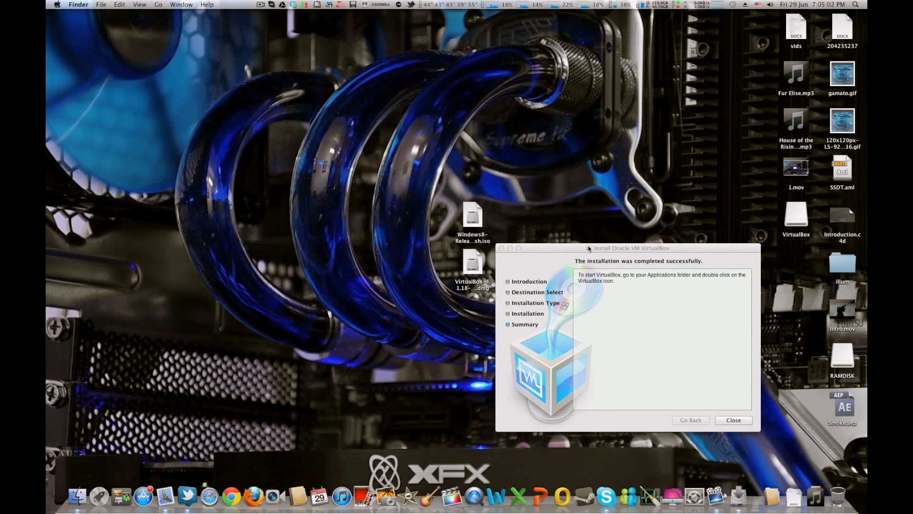
pyautogui.moveTo(588, 248); pyautogui.dragTo(338, 147)
pyautogui.click(482, 325)
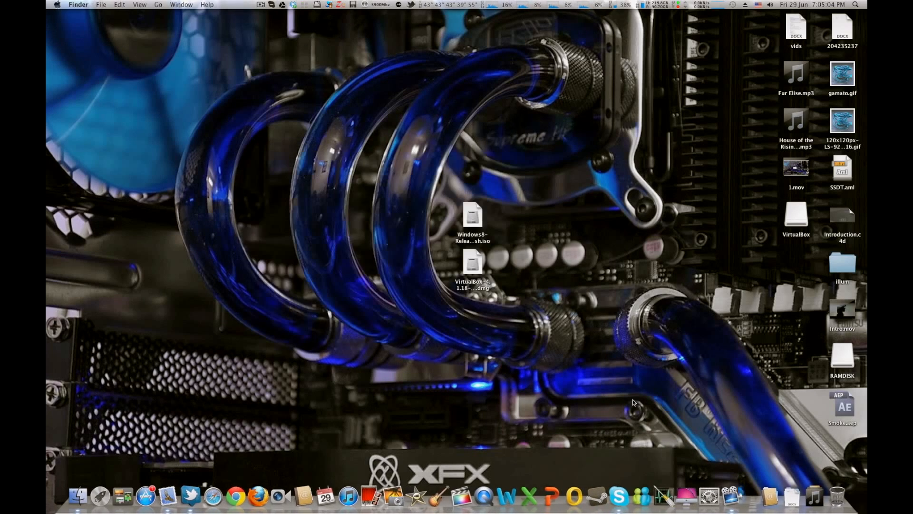
# Launch VirtualBox from the Applications folder and move its manager window clear of the desktop files.
pyautogui.click(769, 496)
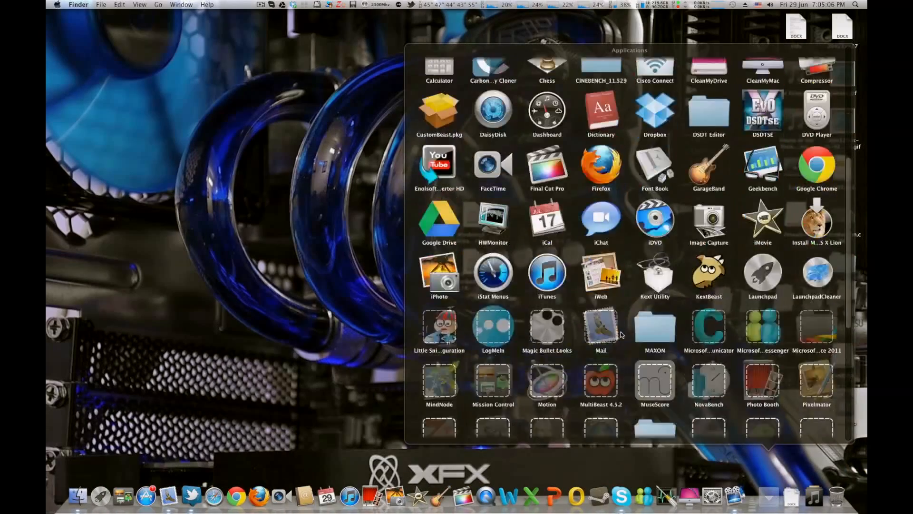
pyautogui.scroll(-5, 619, 331)
pyautogui.click(441, 403)
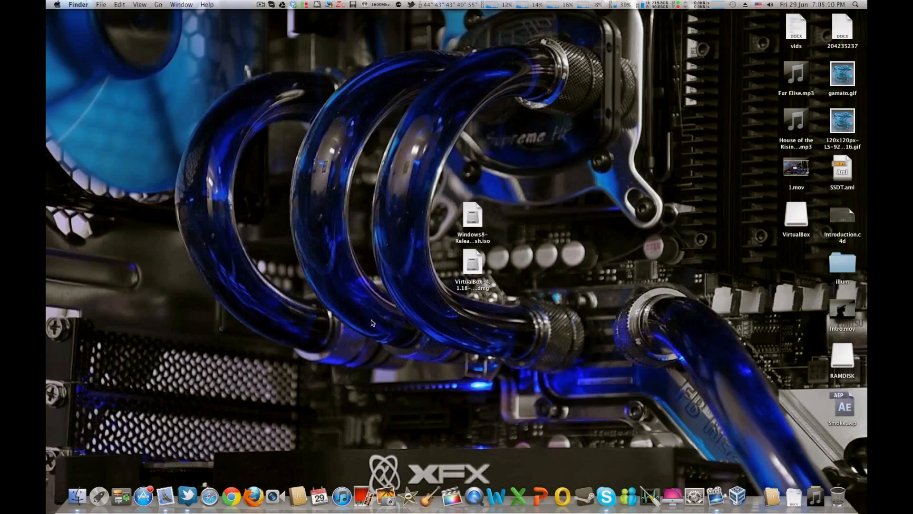
pyautogui.moveTo(475, 124); pyautogui.dragTo(278, 124)
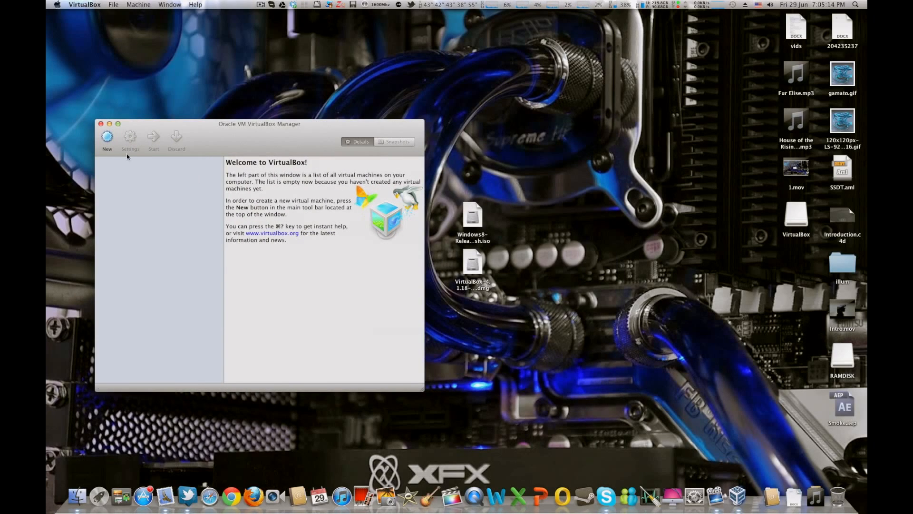
# Start creating a new virtual machine and name it "Windows 8".
pyautogui.click(107, 138)
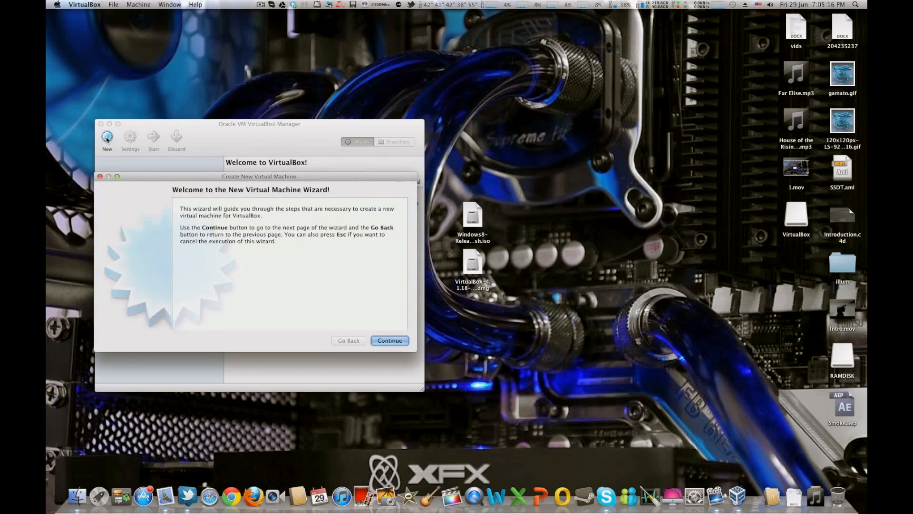
pyautogui.click(381, 343)
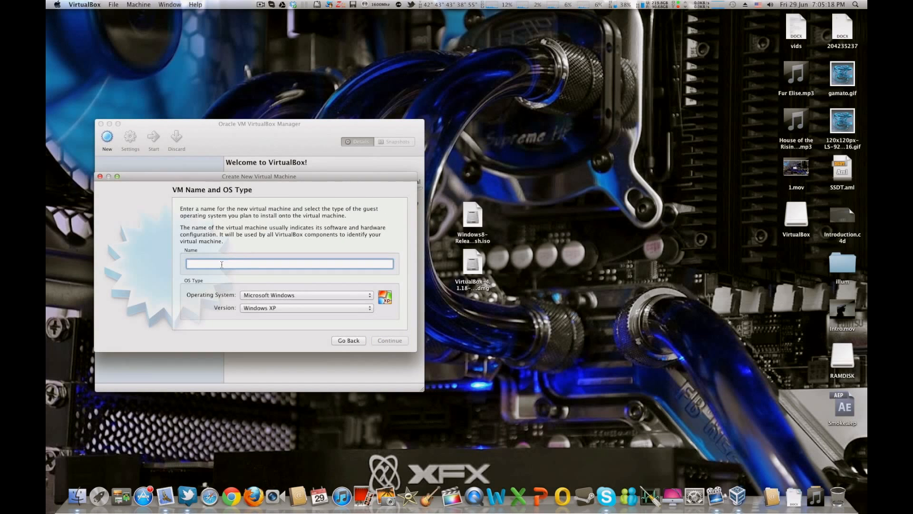
pyautogui.write('Windows 8')
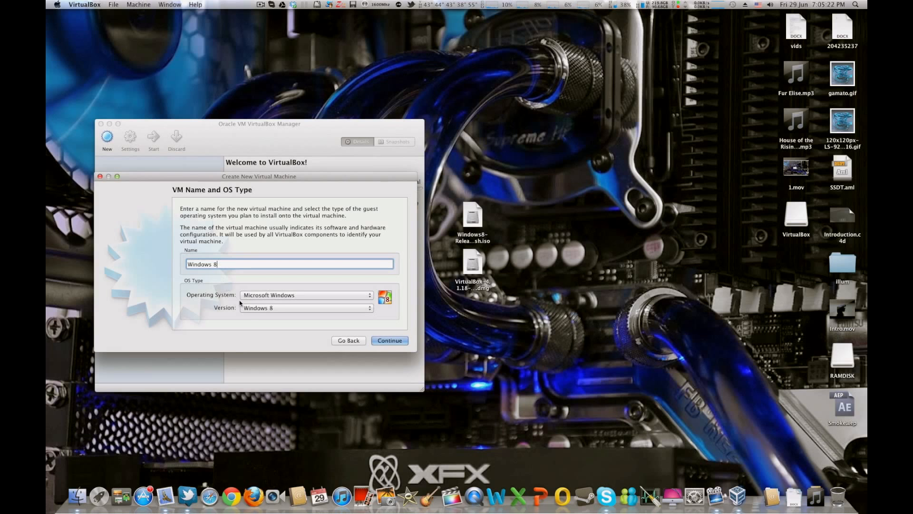
# Set the new machine's operating system version to Windows 8 (64 bit) and continue to the memory settings.
pyautogui.click(274, 309)
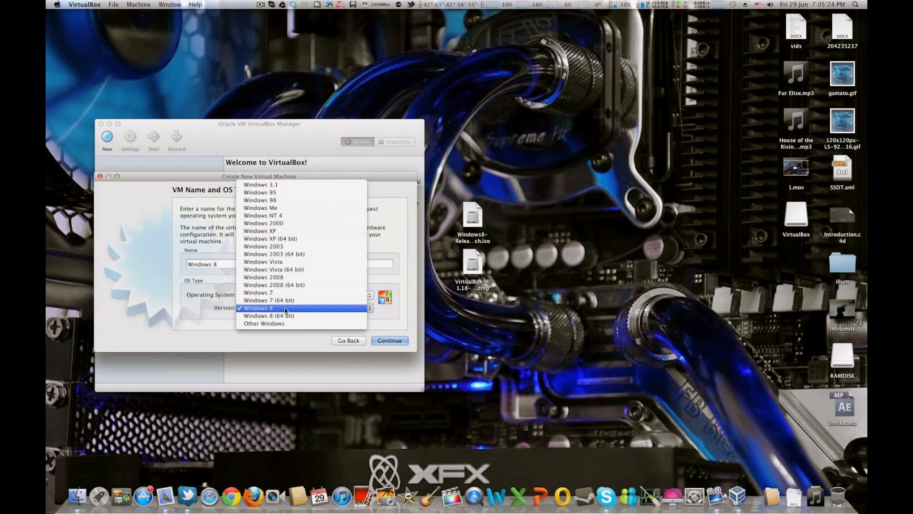
pyautogui.click(286, 309)
pyautogui.click(234, 264)
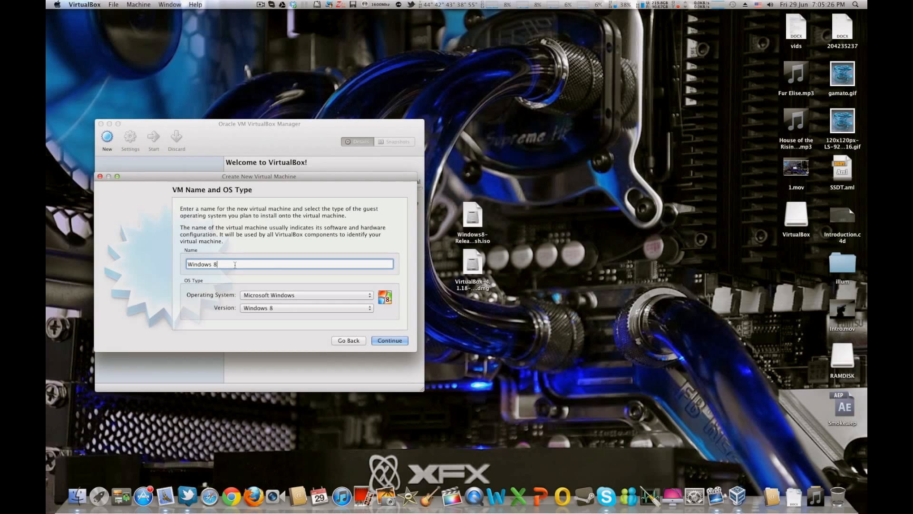
pyautogui.click(475, 237)
pyautogui.click(269, 309)
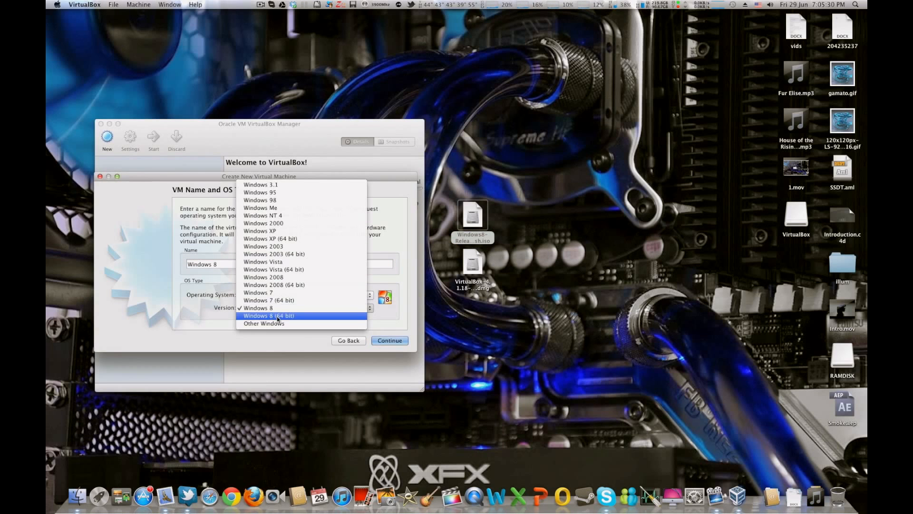
pyautogui.click(277, 317)
pyautogui.click(257, 267)
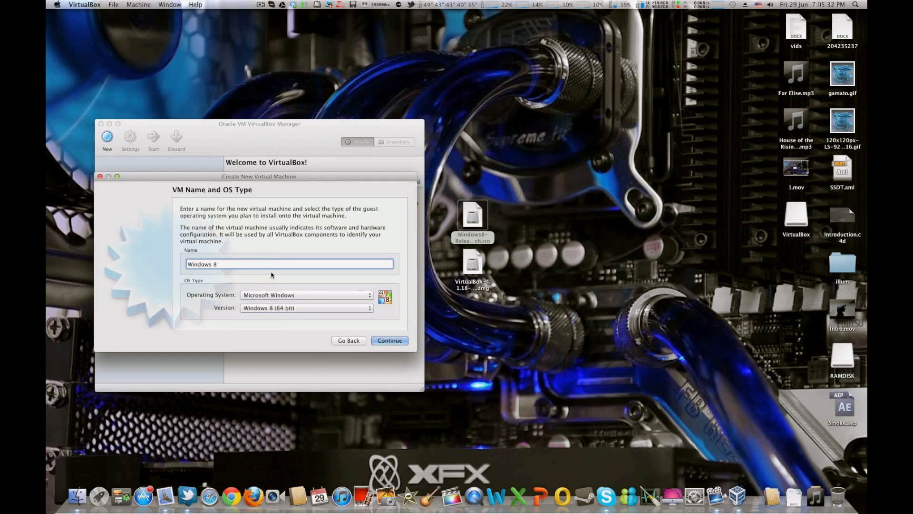
pyautogui.click(388, 340)
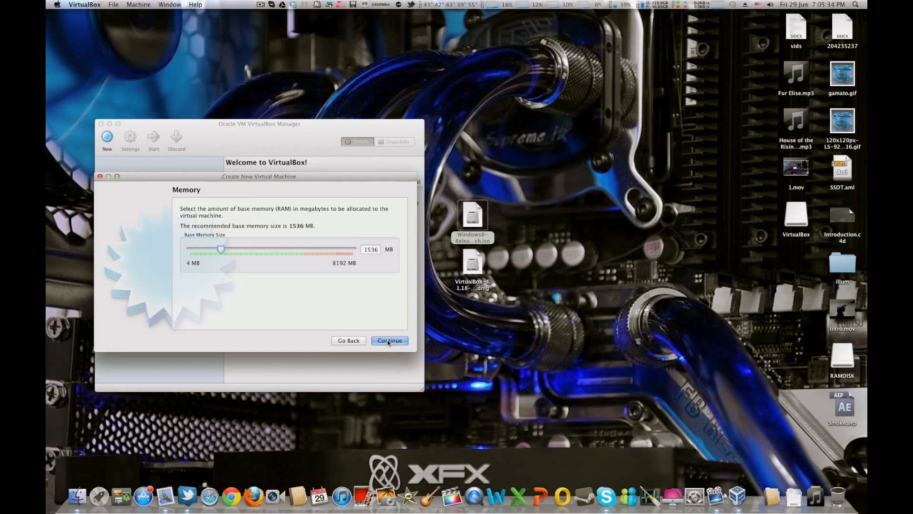
# Allocate 4096 MB of base memory and choose to create a new start-up hard disk.
pyautogui.moveTo(221, 249); pyautogui.dragTo(272, 251)
pyautogui.click(386, 341)
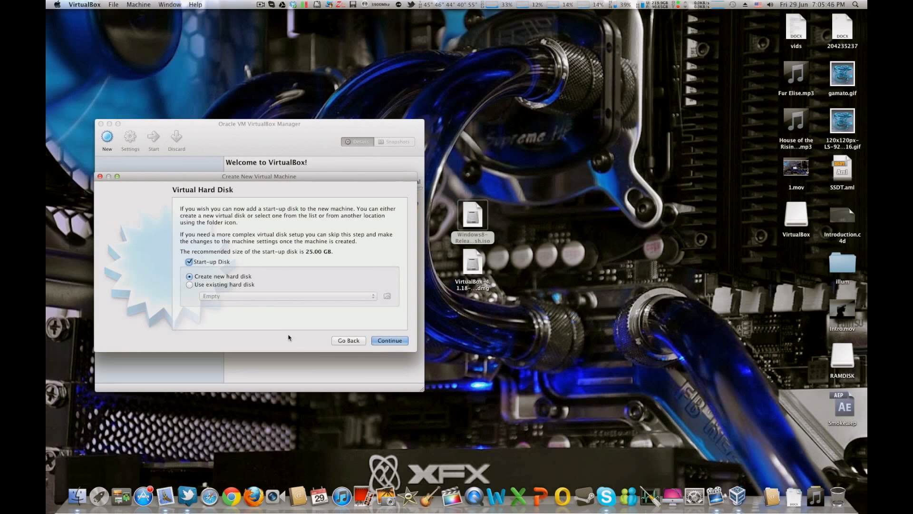
pyautogui.click(391, 340)
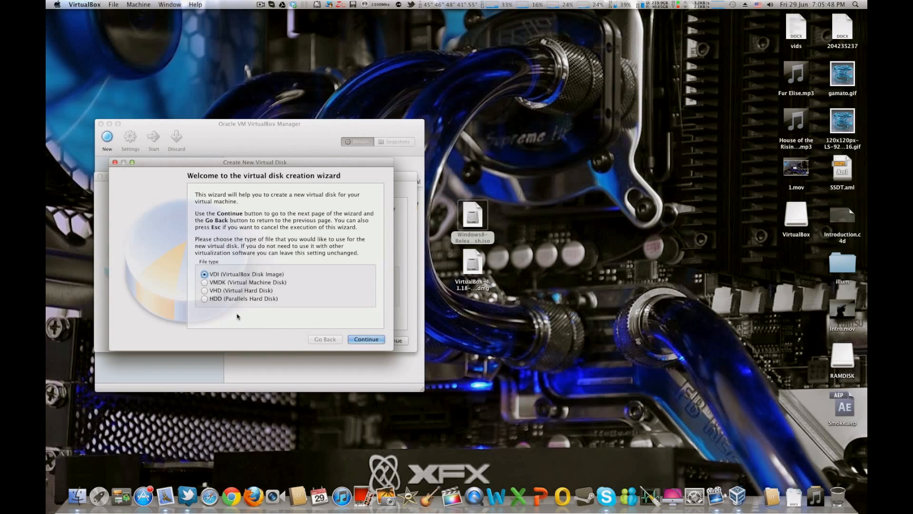
# Choose VDI (VirtualBox Disk Image) as the disk file type with dynamically allocated storage.
pyautogui.click(247, 282)
pyautogui.click(240, 290)
pyautogui.click(231, 298)
pyautogui.click(235, 275)
pyautogui.click(367, 340)
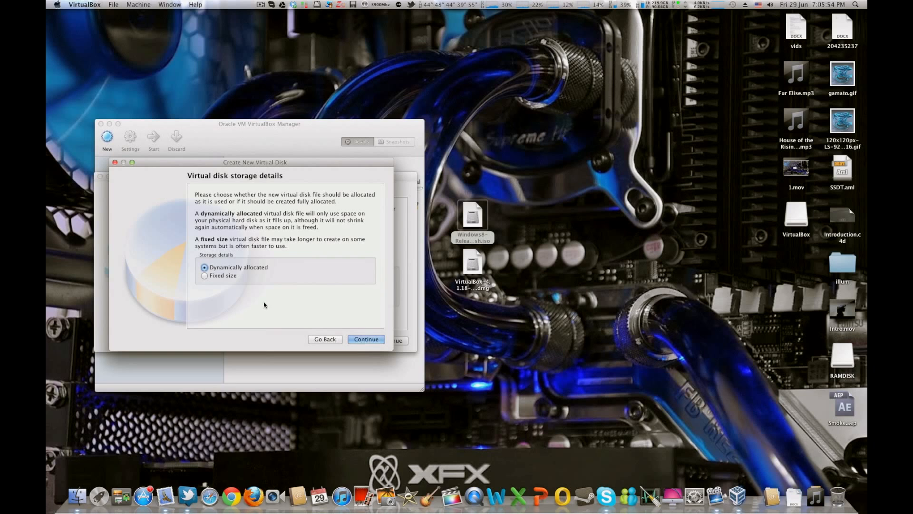
pyautogui.click(367, 339)
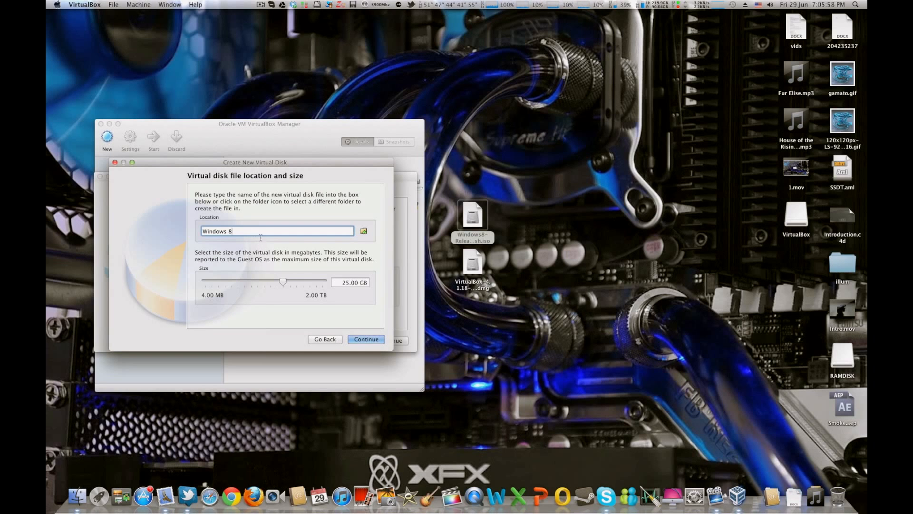
# Keep the virtual disk name Windows 8 and size 25.00 GB, create the disk and finish creating the virtual machine.
pyautogui.press('Tab')
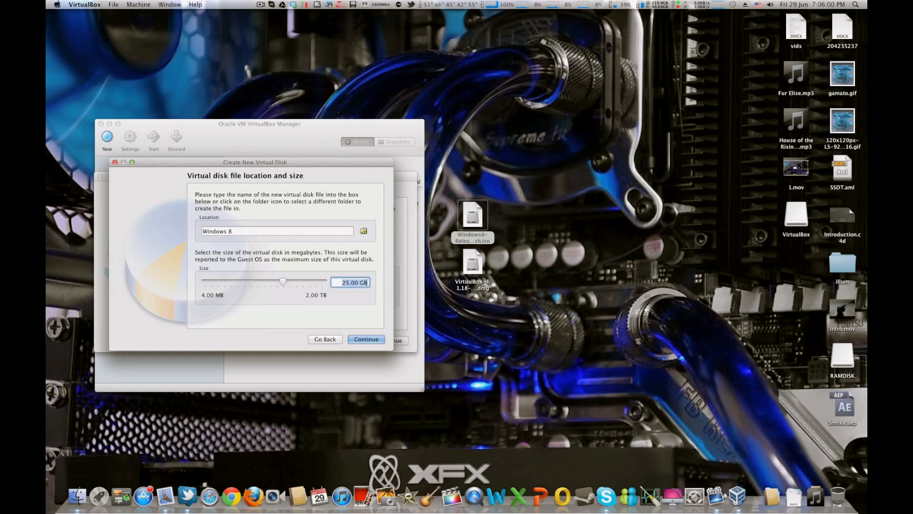
pyautogui.click(343, 282)
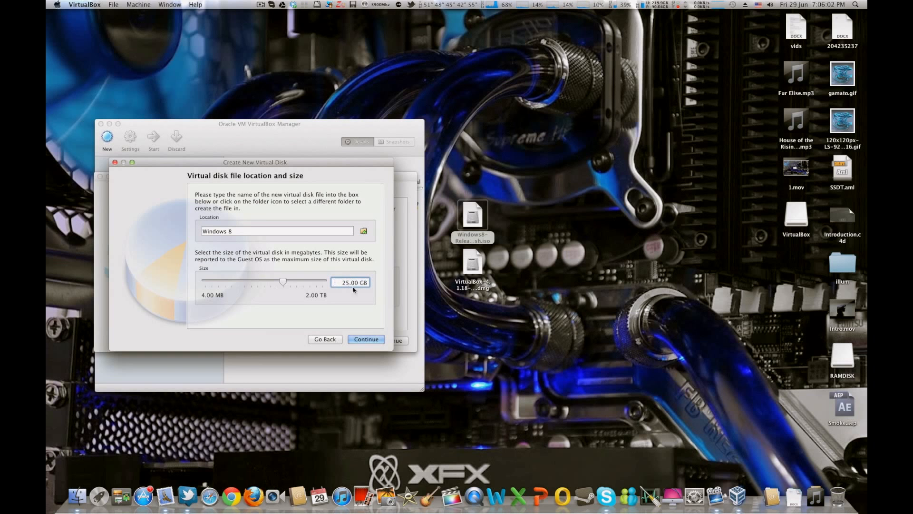
pyautogui.click(369, 341)
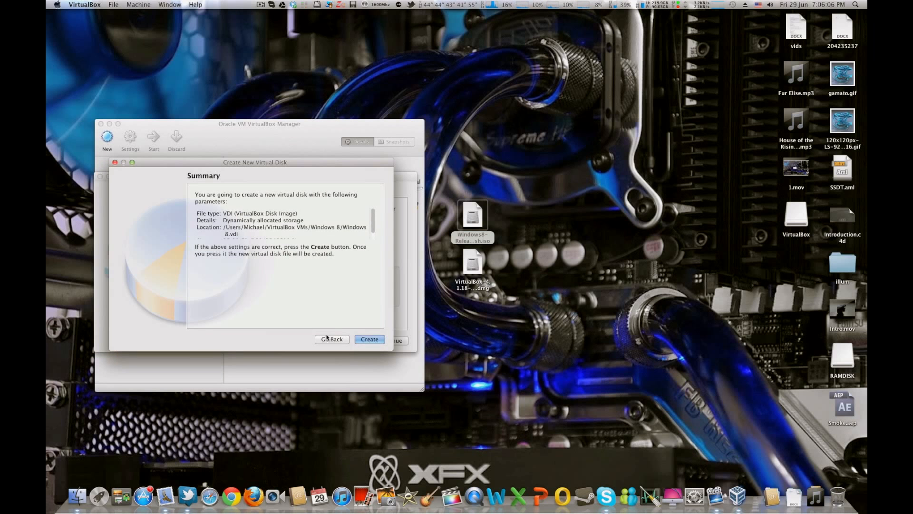
pyautogui.moveTo(372, 220)
pyautogui.mouseDown()
pyautogui.moveTo(373, 227)
pyautogui.moveTo(373, 214)
pyautogui.mouseUp()
pyautogui.click(369, 340)
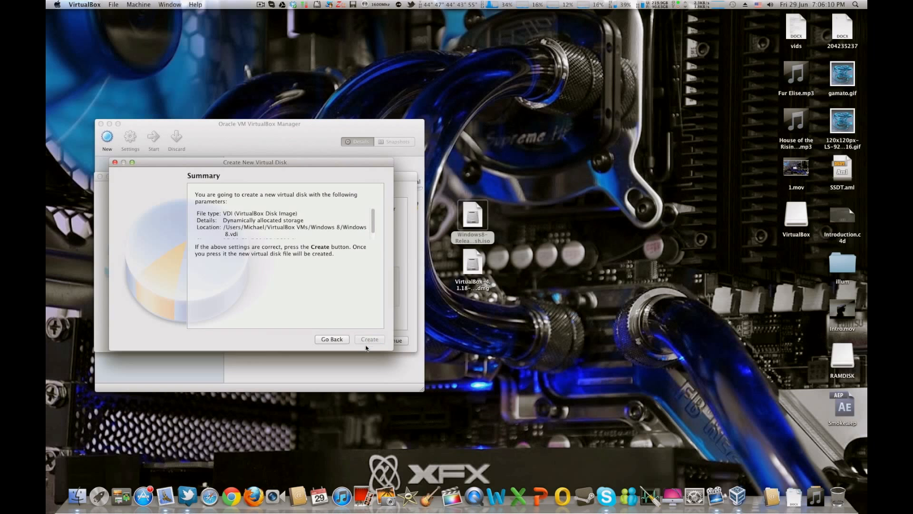
pyautogui.click(391, 341)
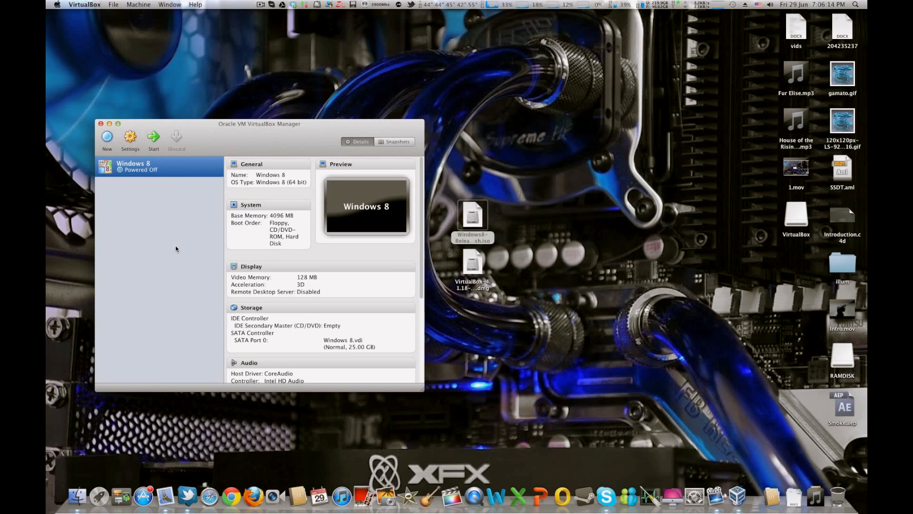
# Start the Windows 8 virtual machine, move its window over the manager, and dismiss the auto capture keyboard message permanently.
pyautogui.click(153, 138)
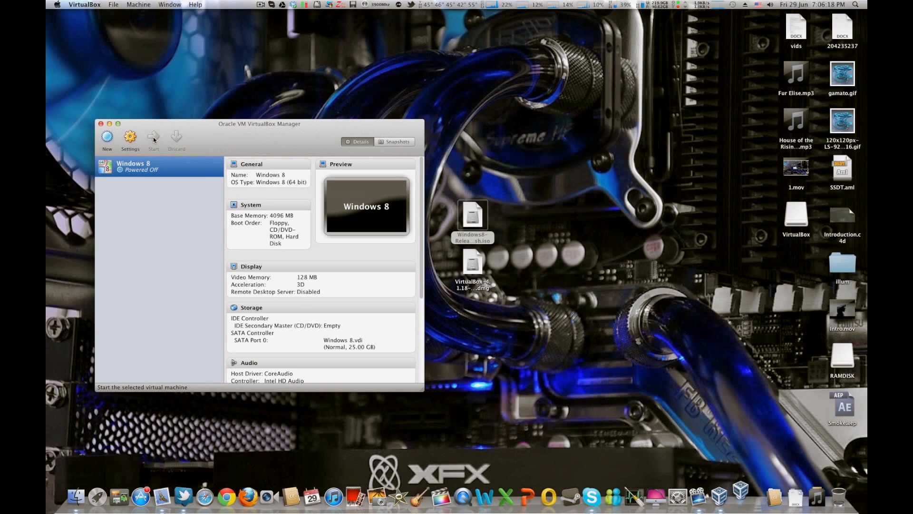
pyautogui.moveTo(430, 141); pyautogui.dragTo(196, 141)
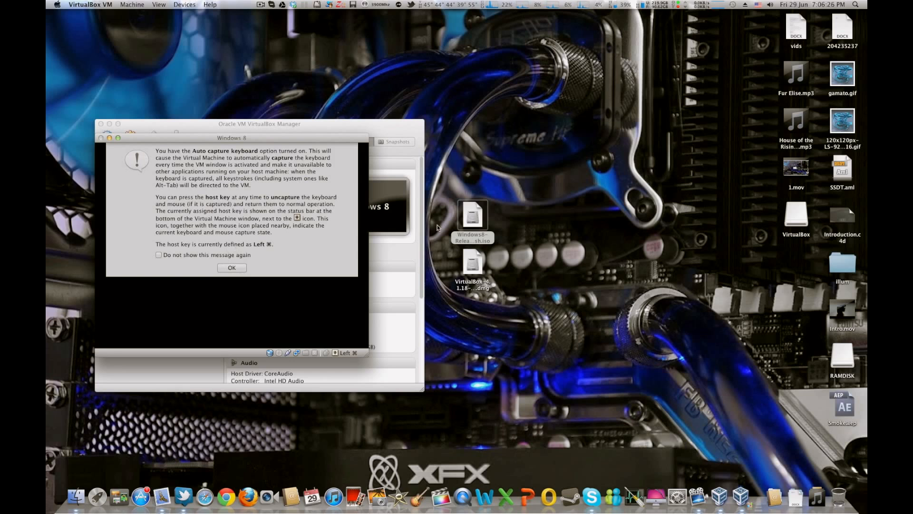
pyautogui.click(566, 296)
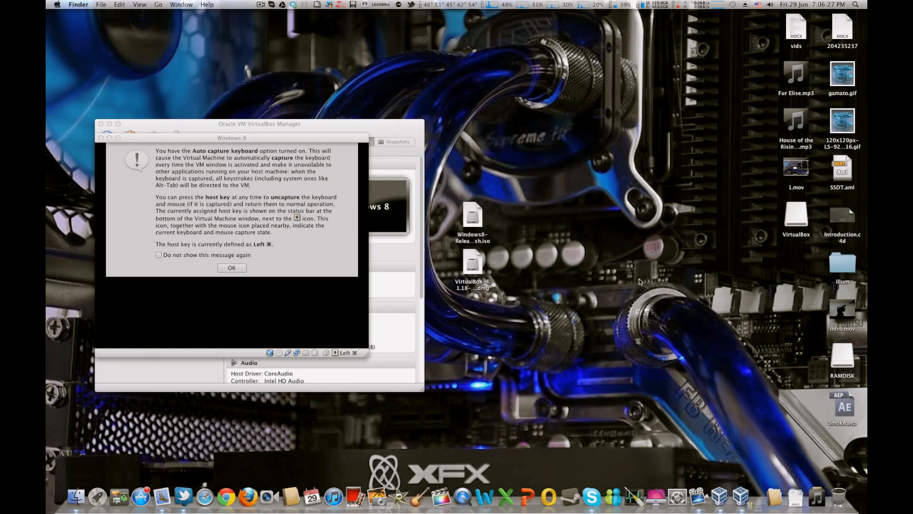
pyautogui.click(233, 211)
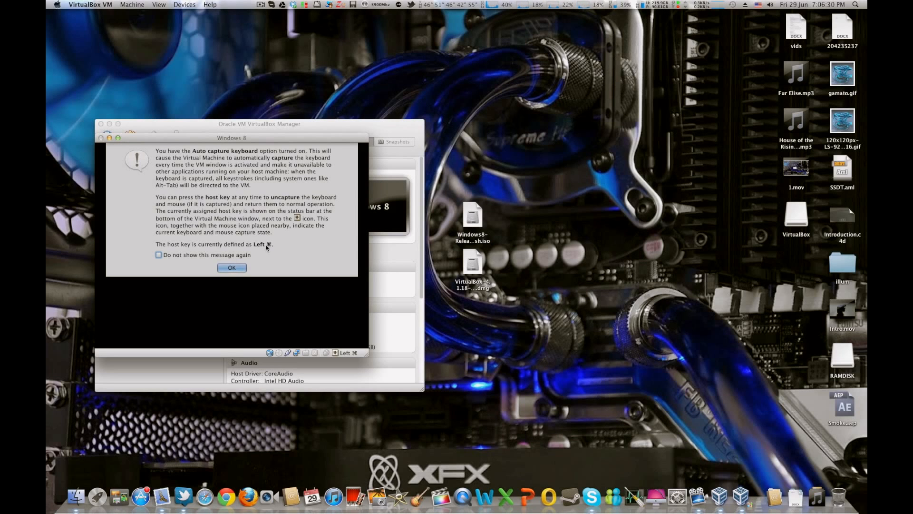
pyautogui.click(223, 258)
pyautogui.click(233, 268)
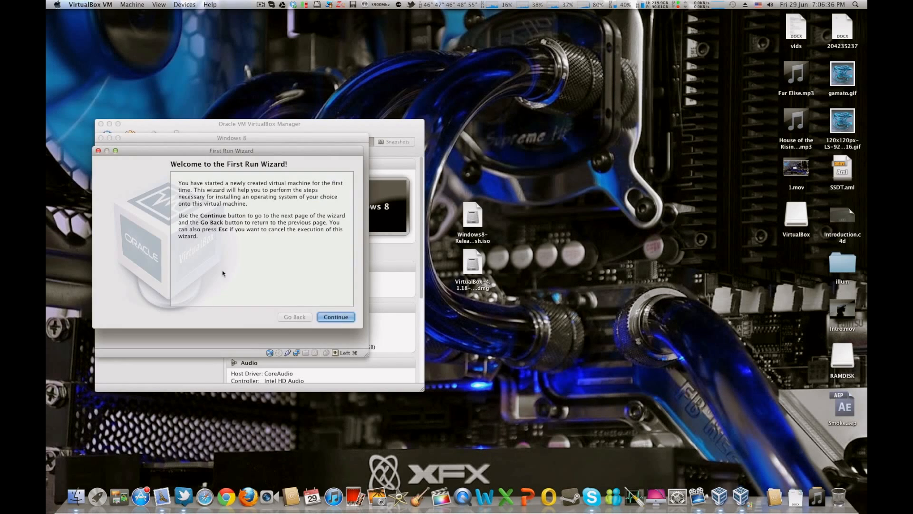
# Move the First Run Wizard slightly lower and advance it to the installation media selection.
pyautogui.moveTo(244, 152); pyautogui.dragTo(249, 173)
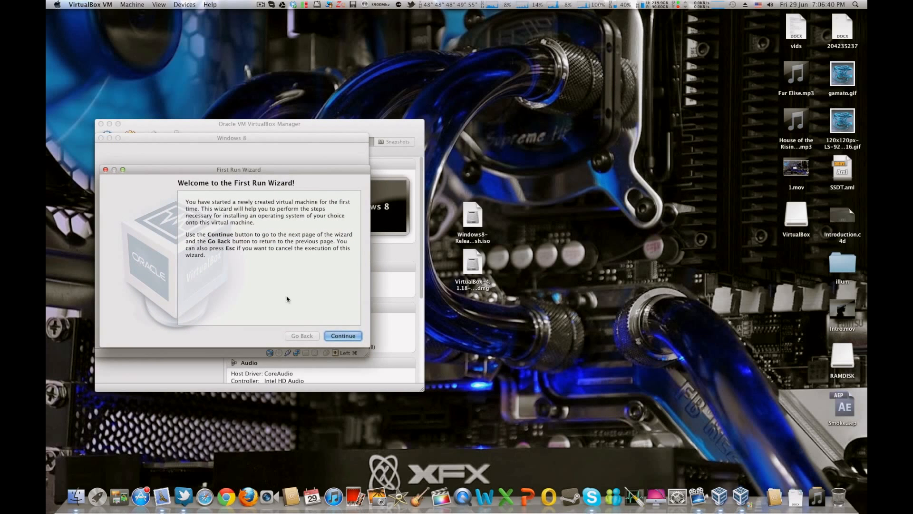
pyautogui.click(344, 336)
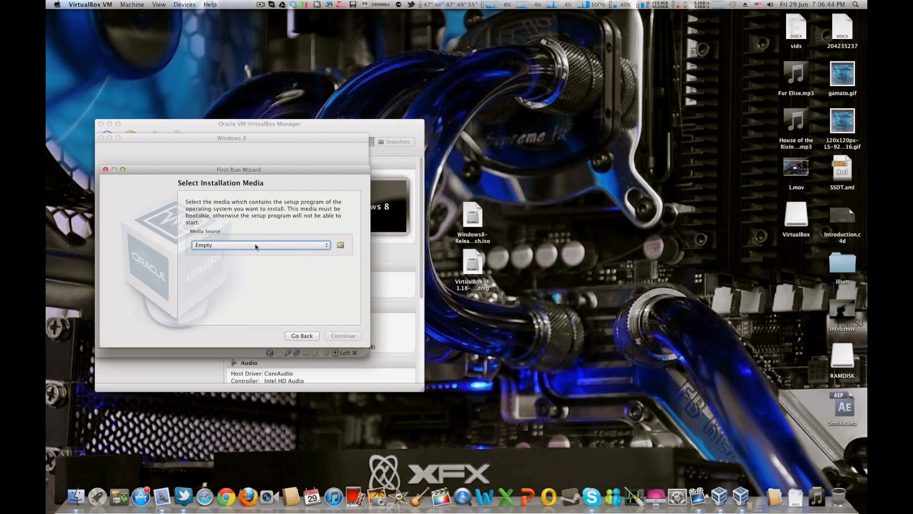
pyautogui.click(477, 240)
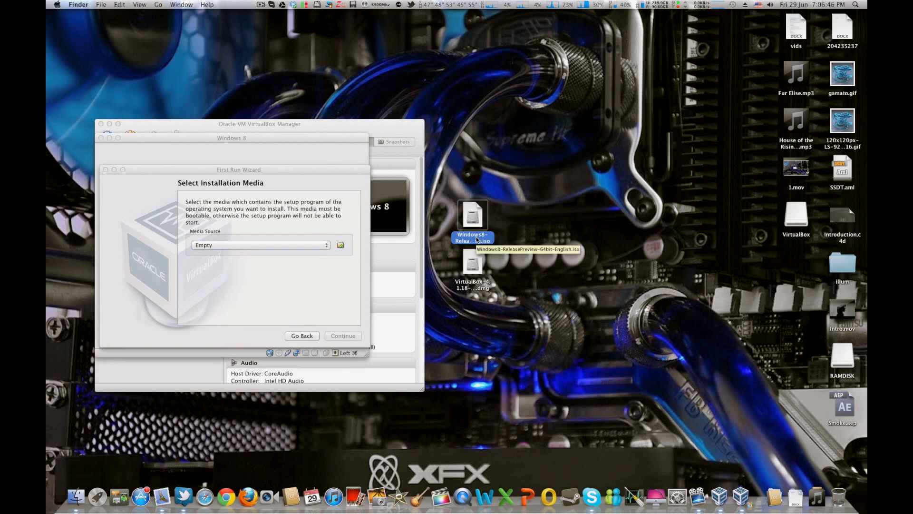
pyautogui.click(501, 261)
pyautogui.click(290, 245)
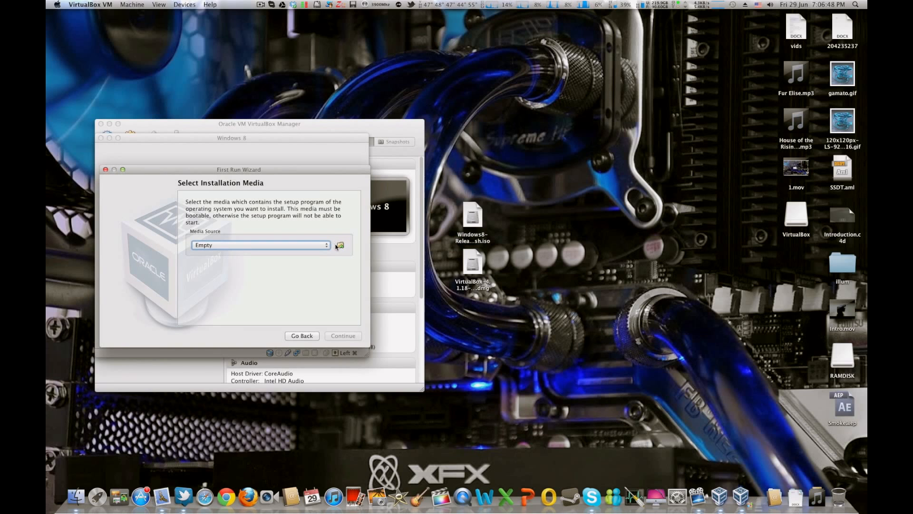
# Select Windows8-ReleasePreview-64bit-English.iso from the Desktop as the installation media and start the machine from it.
pyautogui.click(340, 246)
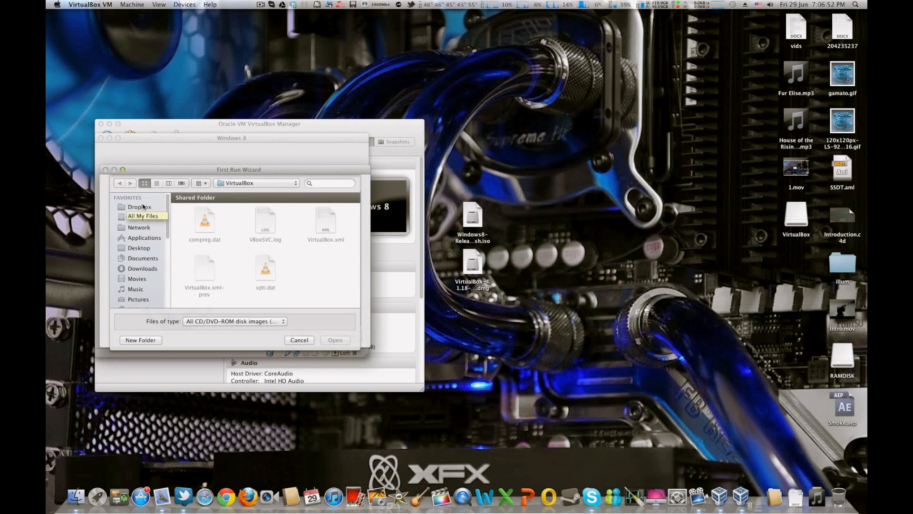
pyautogui.click(139, 248)
pyautogui.scroll(-6, 220, 265)
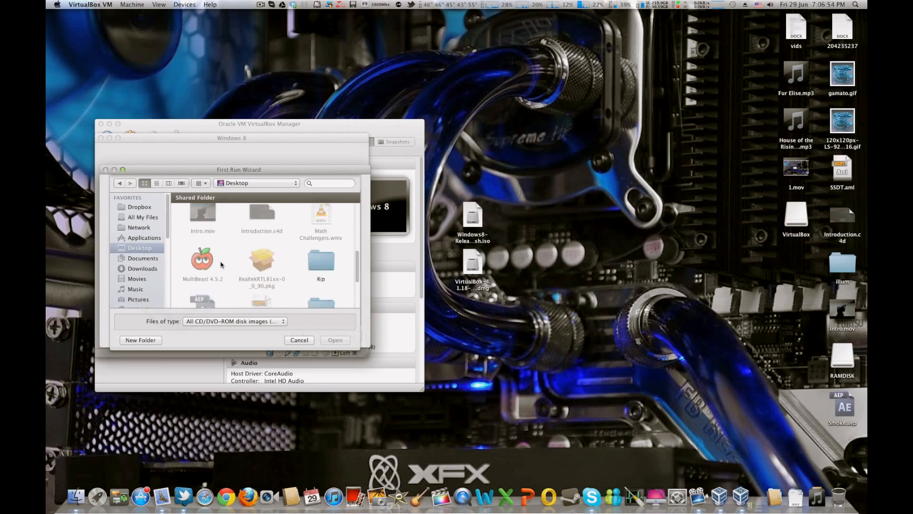
pyautogui.scroll(-6, 263, 265)
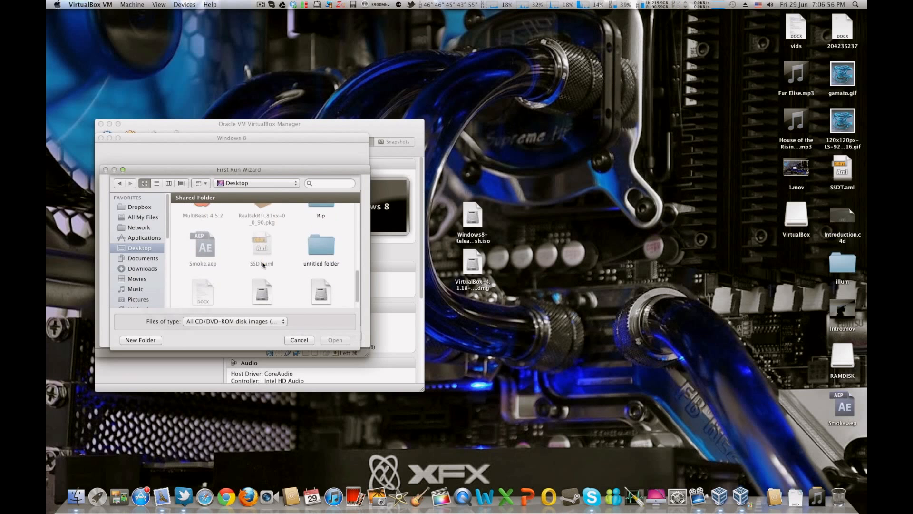
pyautogui.click(322, 297)
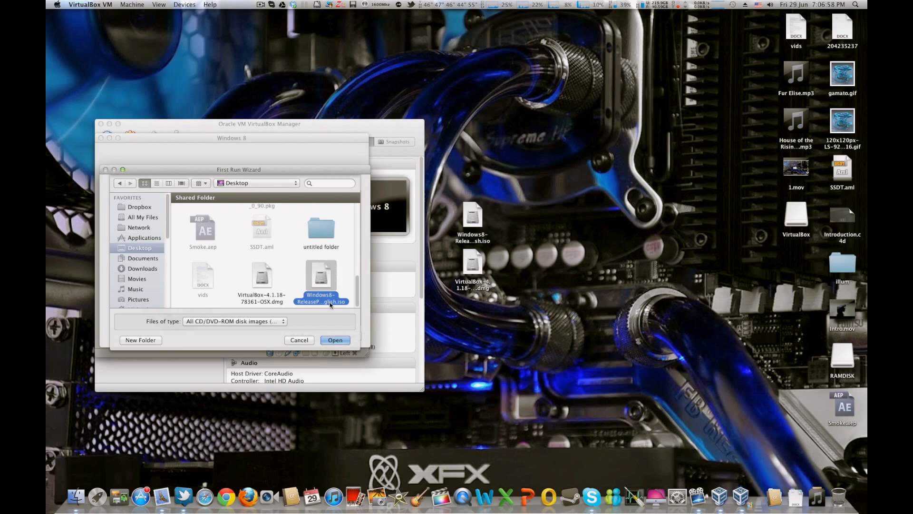
pyautogui.click(335, 341)
pyautogui.click(341, 337)
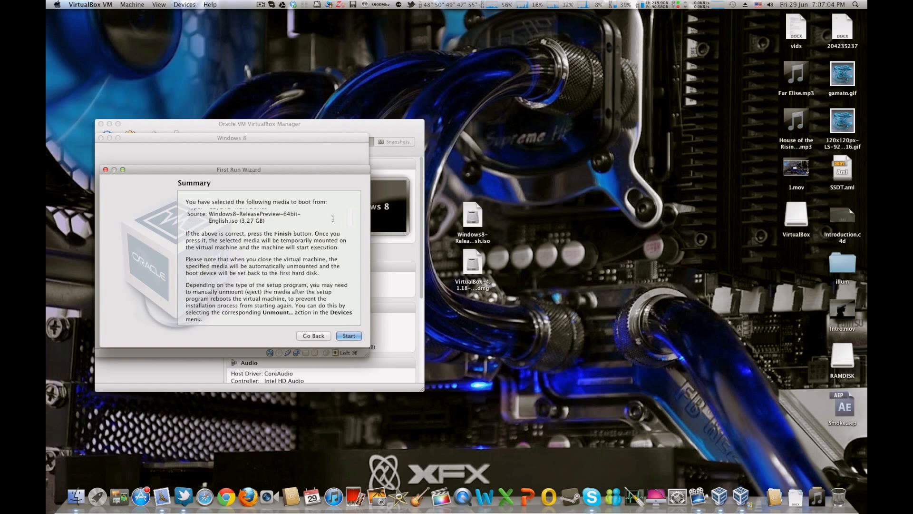
pyautogui.click(345, 336)
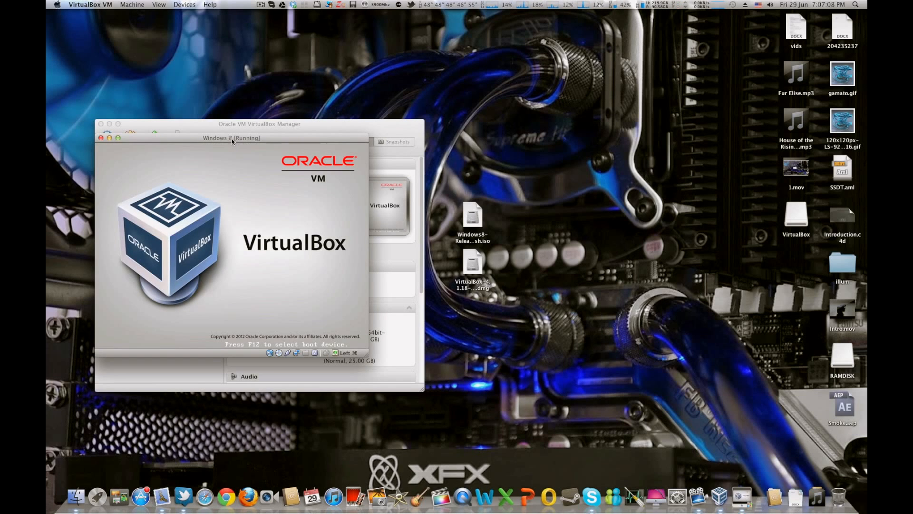
# Move the running machine's window clear of the manager and dismiss the mouse pointer integration message permanently.
pyautogui.moveTo(230, 138); pyautogui.dragTo(289, 72)
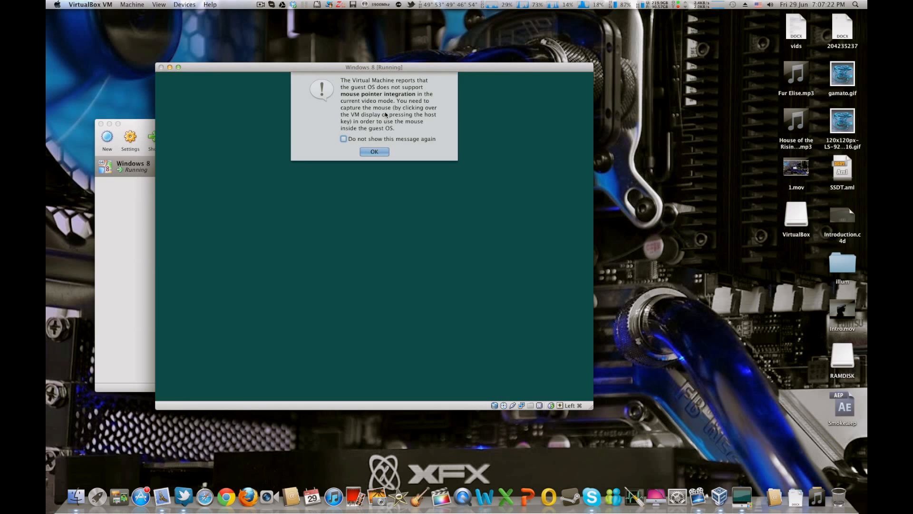
pyautogui.click(367, 140)
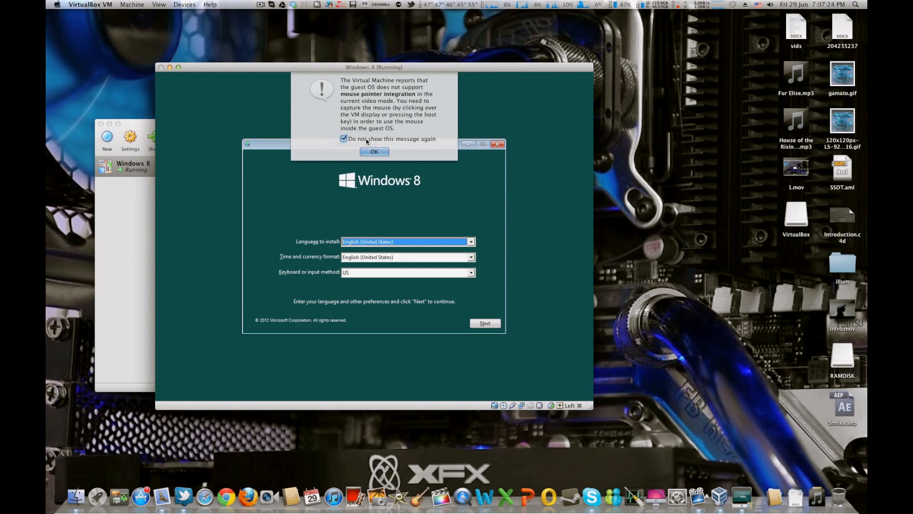
pyautogui.click(375, 152)
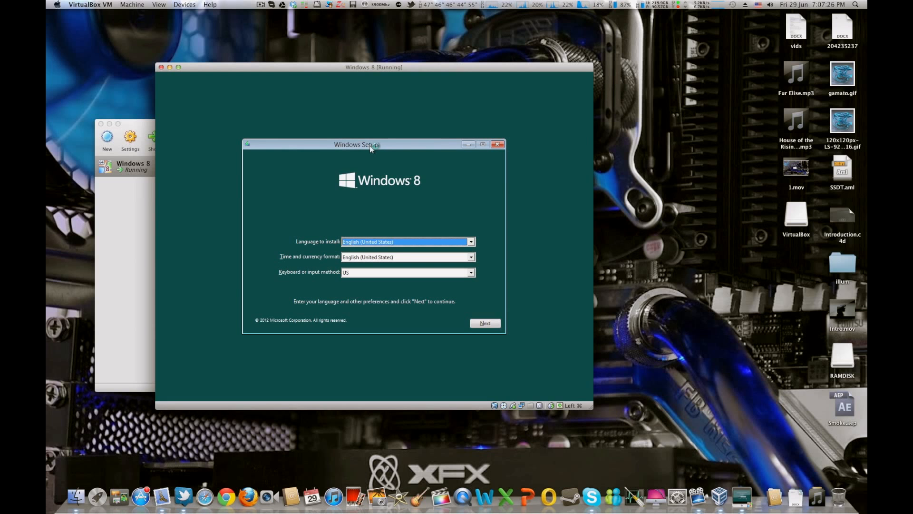
# Keep English (United States) for language and time format, check the keyboard options, and proceed to the Windows Setup install page.
pyautogui.click(405, 243)
pyautogui.click(327, 240)
pyautogui.click(368, 257)
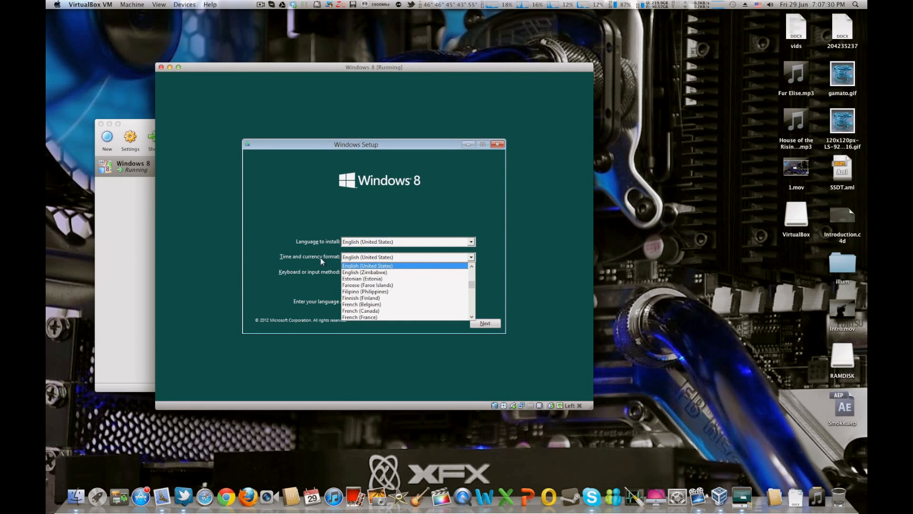
pyautogui.click(323, 260)
pyautogui.click(365, 274)
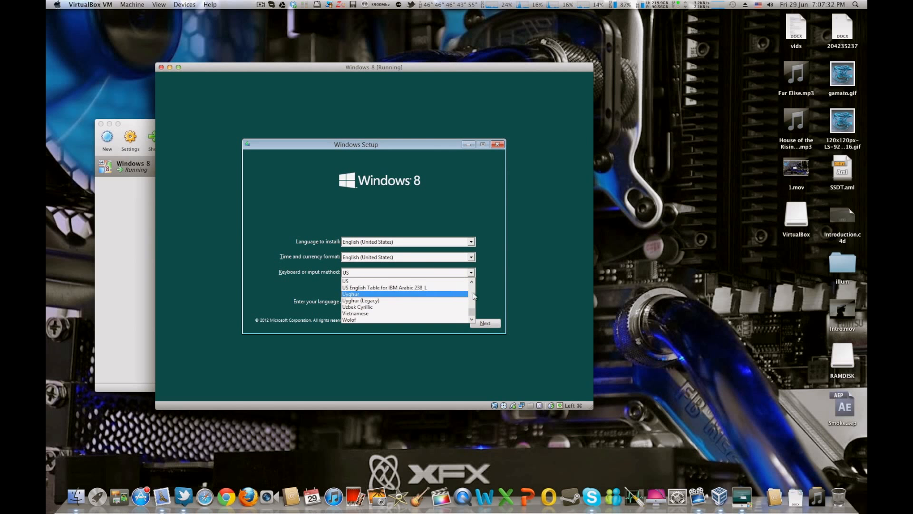
pyautogui.click(464, 295)
pyautogui.click(485, 323)
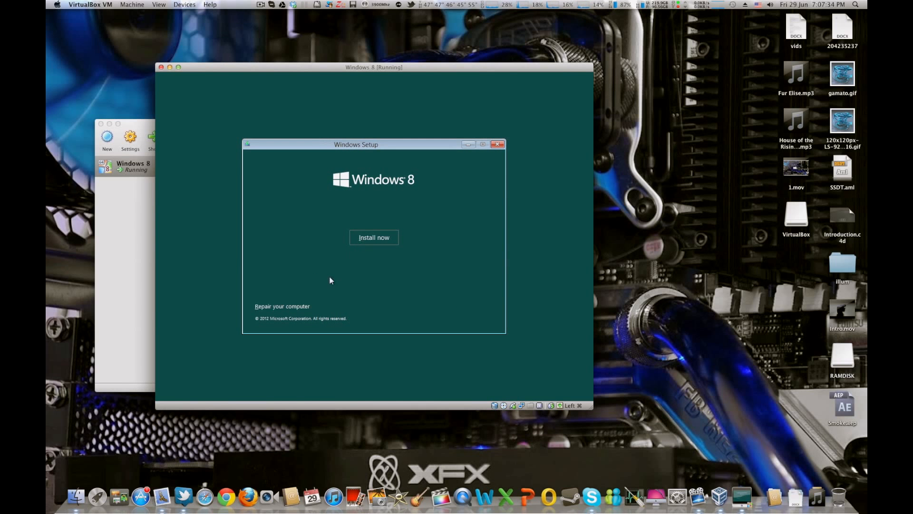
# Start the Windows 8 installation from the Windows Setup page.
pyautogui.click(371, 238)
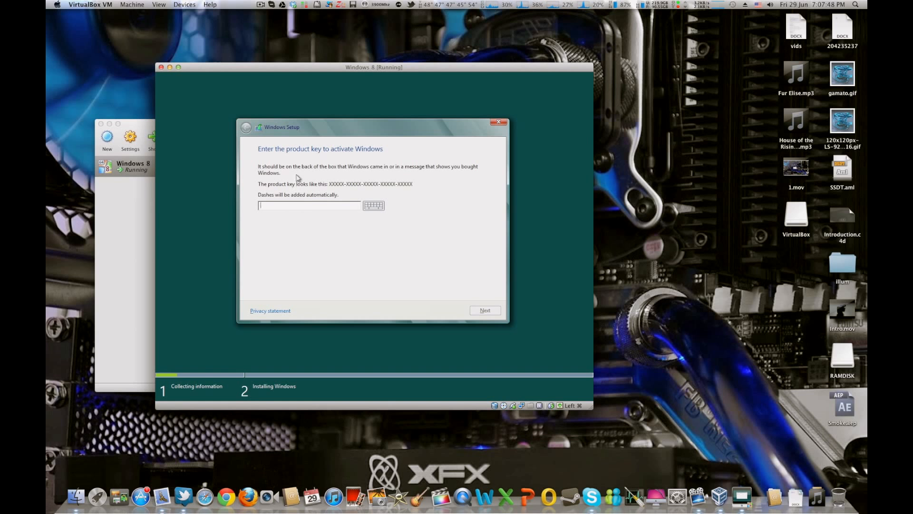
# Switch to Chrome, search google.ca for "windows 8 release preview", and open Microsoft's Windows 8 Release Preview page.
pyautogui.click(227, 493)
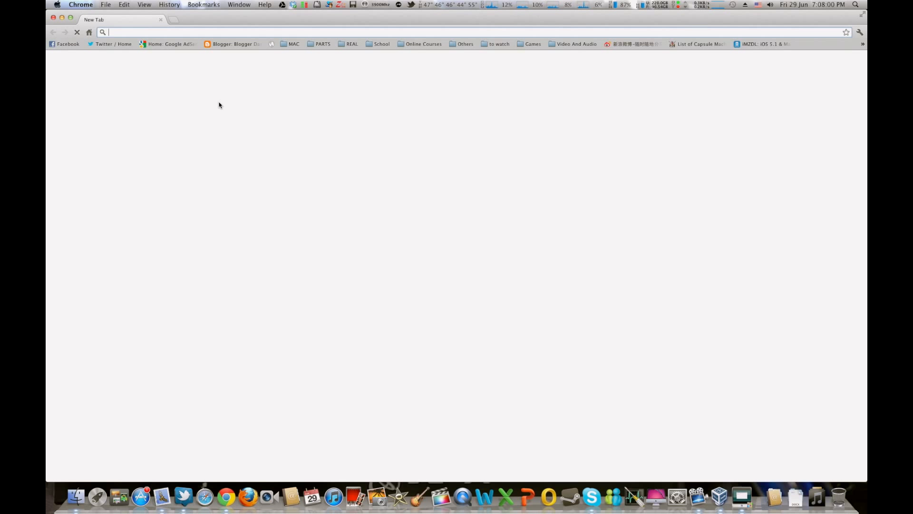
pyautogui.write('google.ca')
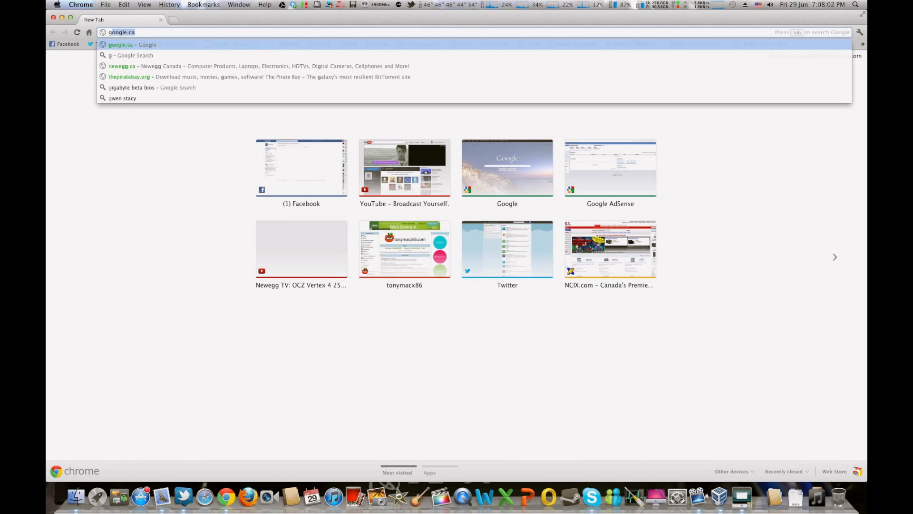
pyautogui.press('Return')
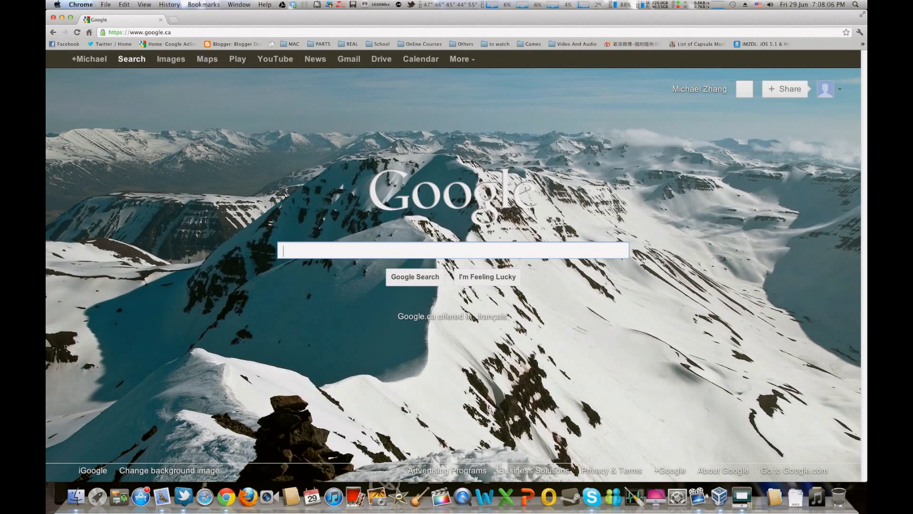
pyautogui.write('windows ')
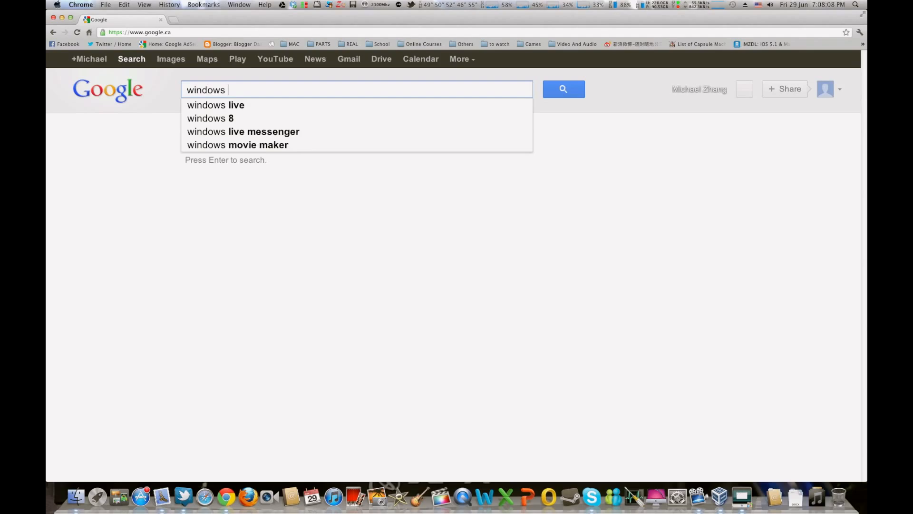
pyautogui.write('8 release preview')
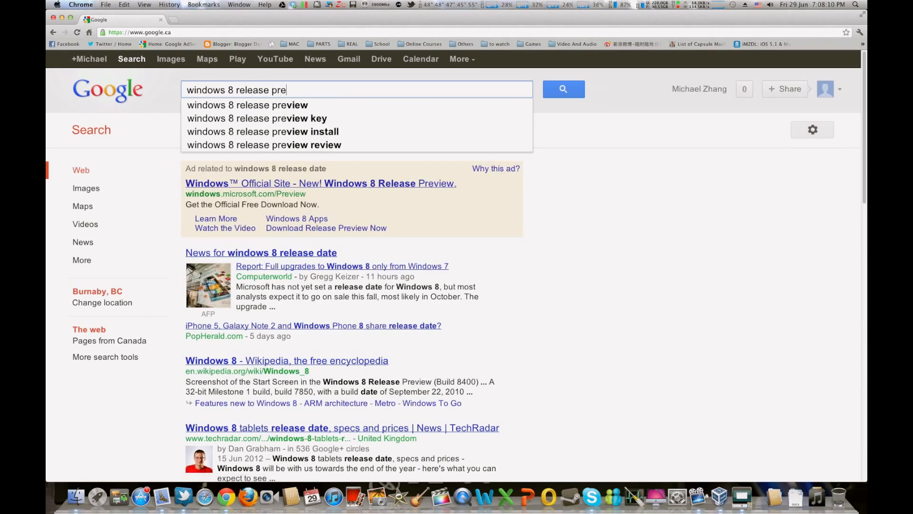
pyautogui.press('Return')
pyautogui.click(249, 172)
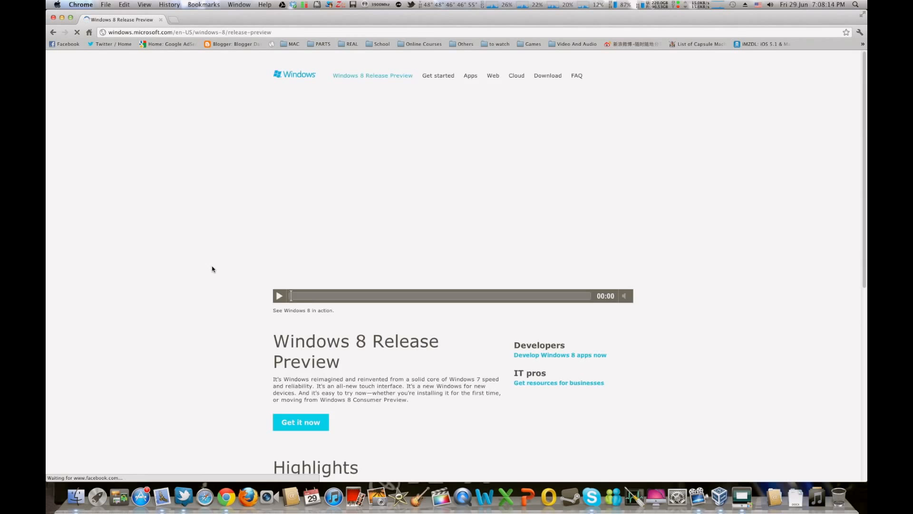
# Go through the release preview download page to the ISO format page and find the English ISO section with its product key.
pyautogui.scroll(-4, 212, 267)
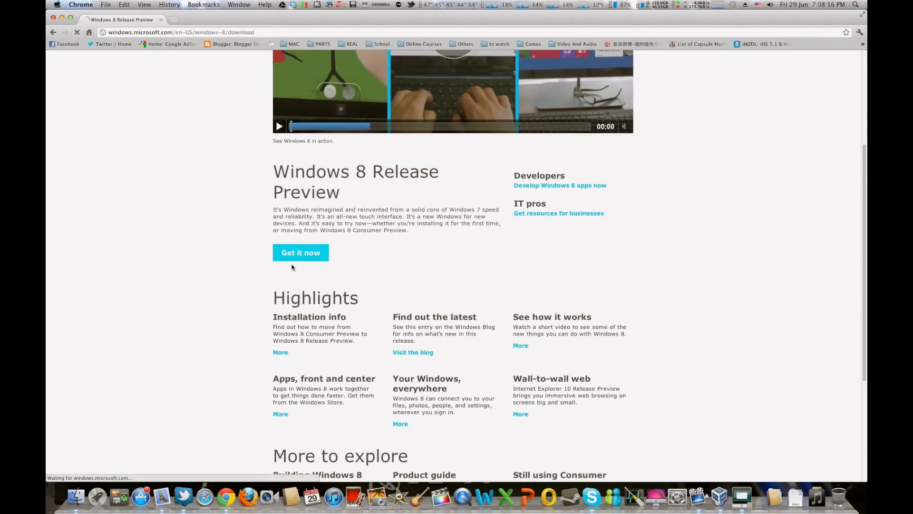
pyautogui.click(304, 255)
pyautogui.click(528, 318)
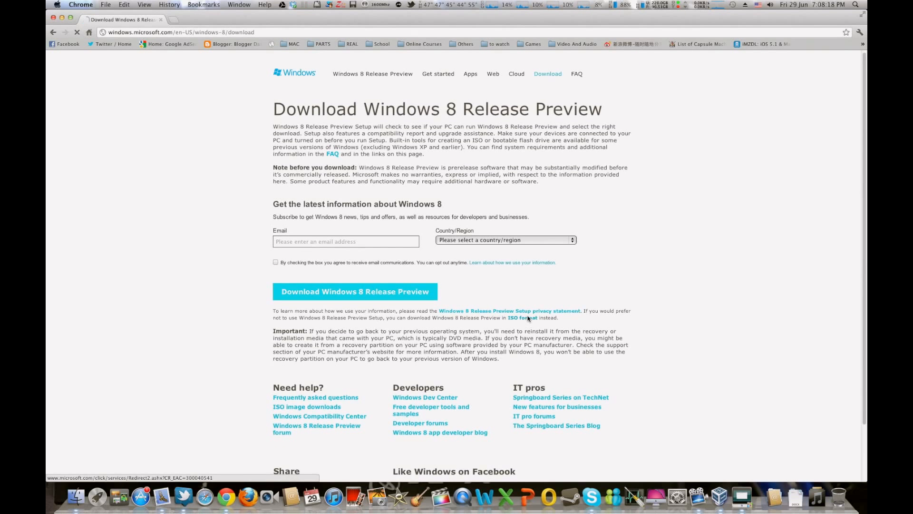
pyautogui.scroll(-3, 333, 313)
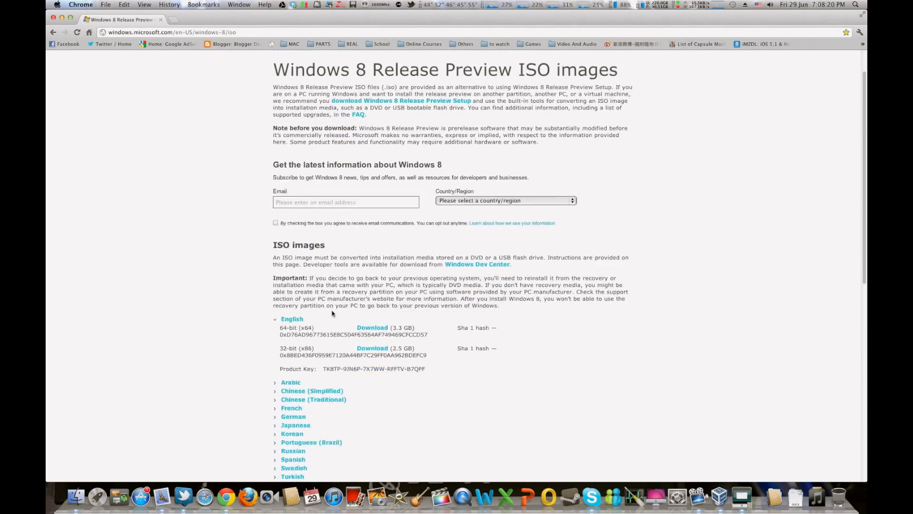
# Try to copy the English product key from the web page into the product key field of Windows Setup.
pyautogui.moveTo(324, 339); pyautogui.dragTo(420, 339)
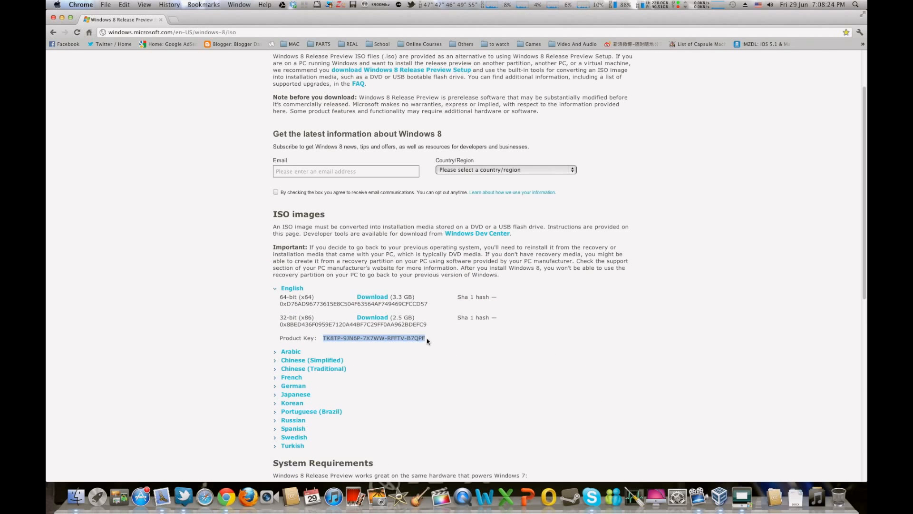
pyautogui.click(204, 388)
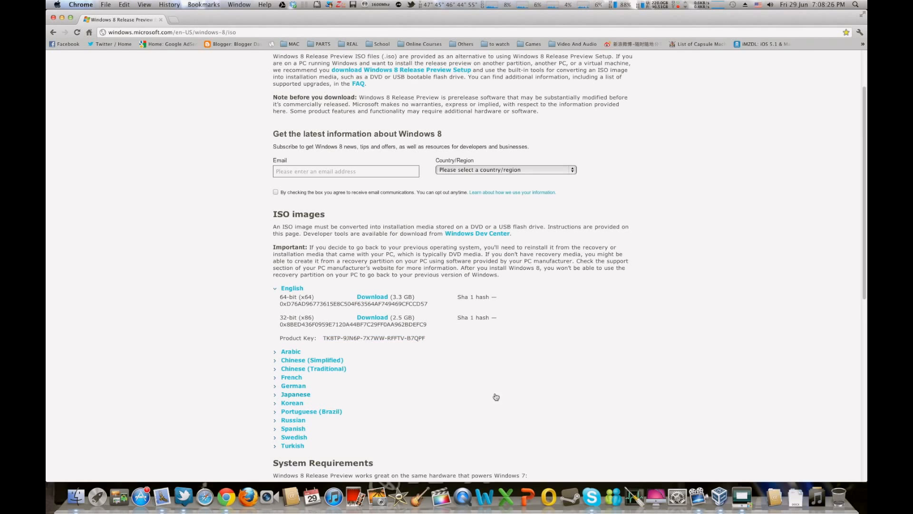
pyautogui.press('super+m')
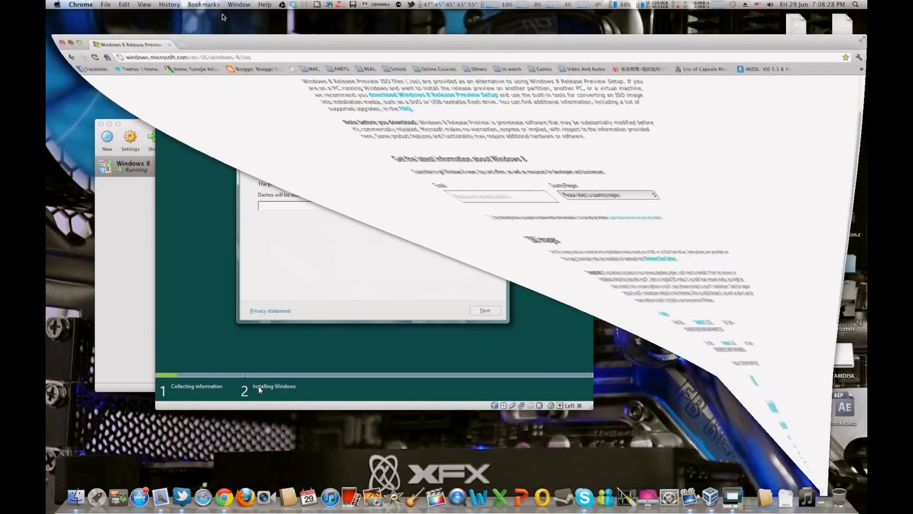
pyautogui.click(259, 386)
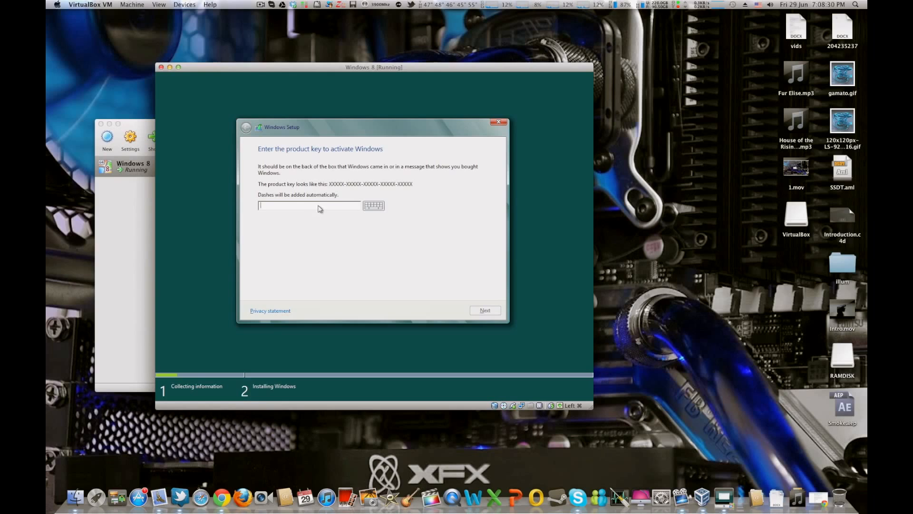
pyautogui.rightClick(316, 209)
pyautogui.click(298, 206)
# Restore the minimized browser window and arrange it beside the virtual machine so the English product key and the key field are both visible.
pyautogui.click(819, 497)
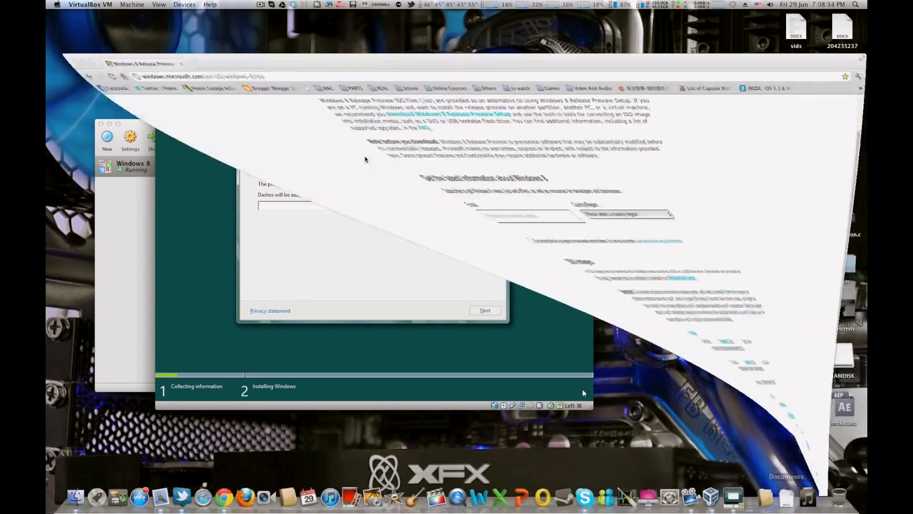
pyautogui.moveTo(98, 26); pyautogui.dragTo(478, 265)
pyautogui.moveTo(631, 271); pyautogui.dragTo(632, 102)
pyautogui.scroll(-8, 597, 286)
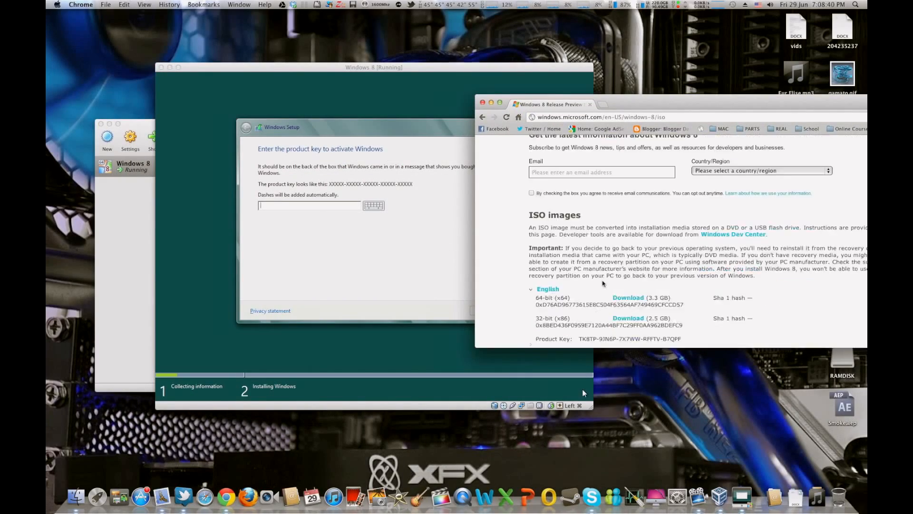
pyautogui.click(317, 213)
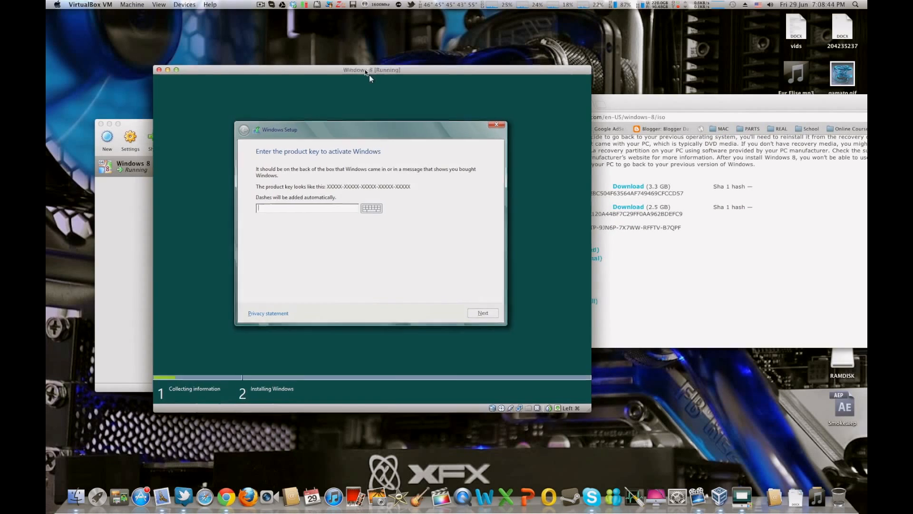
pyautogui.moveTo(369, 70); pyautogui.dragTo(287, 86)
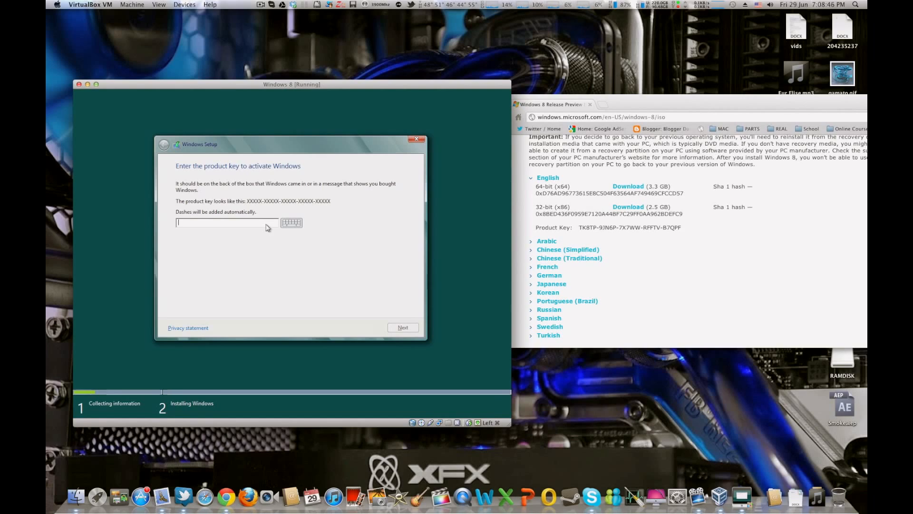
# Enter the Windows 8 product key shown on the web page into Windows Setup and continue to the license terms.
pyautogui.write('TK8TP-9JN6P')
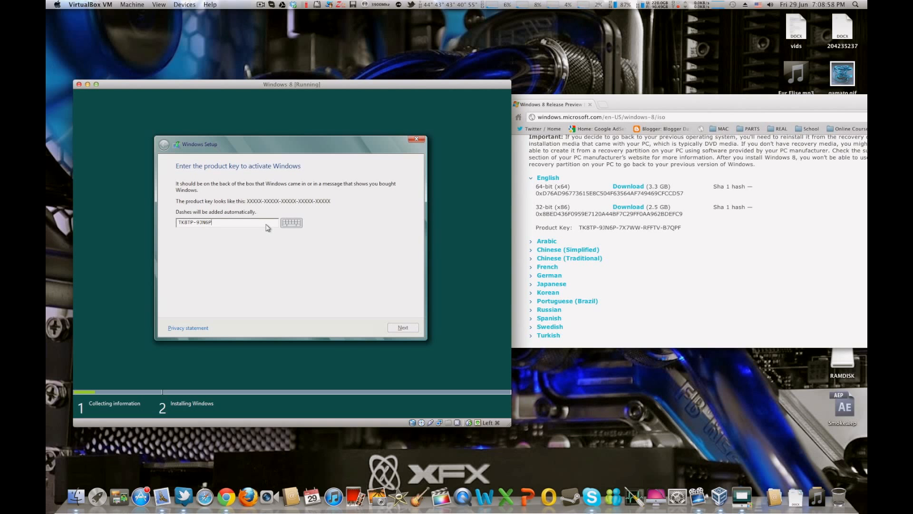
pyautogui.write('7X7WW-RFFTV-B7QPF')
pyautogui.click(407, 328)
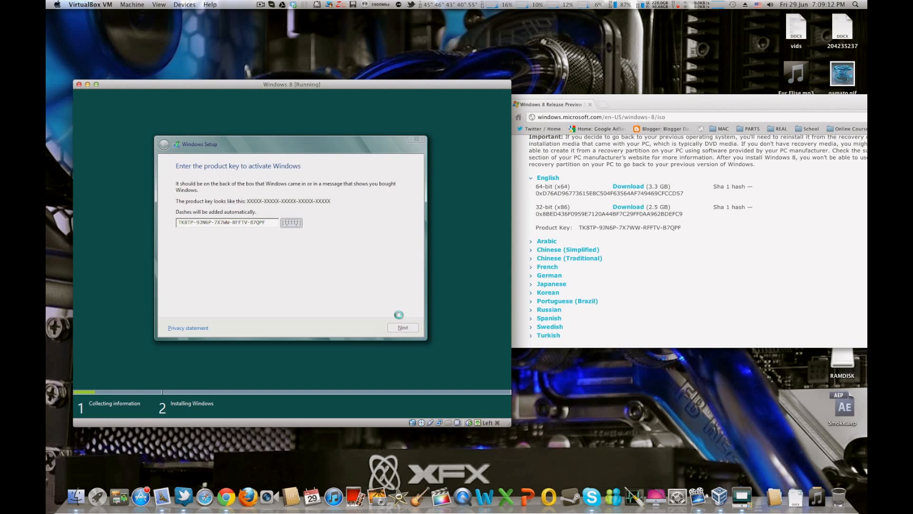
# Accept the license terms and start a custom, Windows-only installation on Drive 0 Unallocated Space.
pyautogui.click(229, 307)
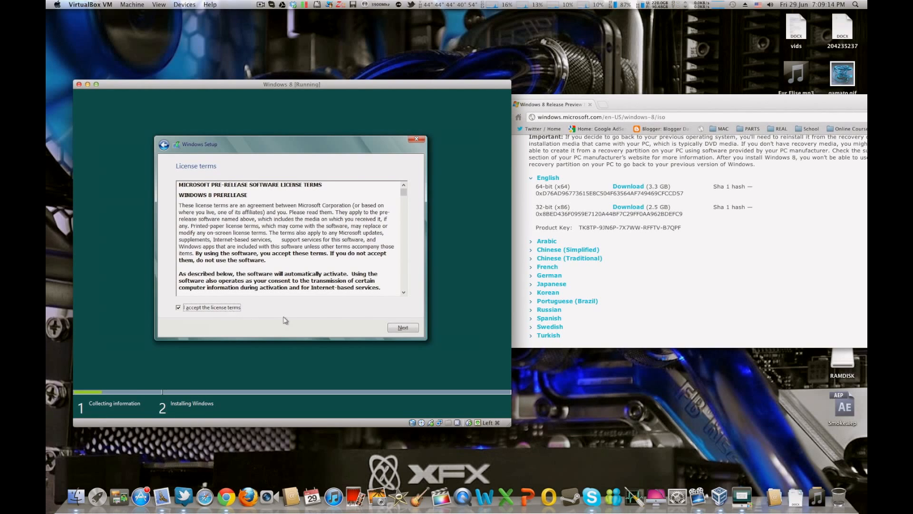
pyautogui.moveTo(403, 192); pyautogui.dragTo(405, 289)
pyautogui.click(403, 327)
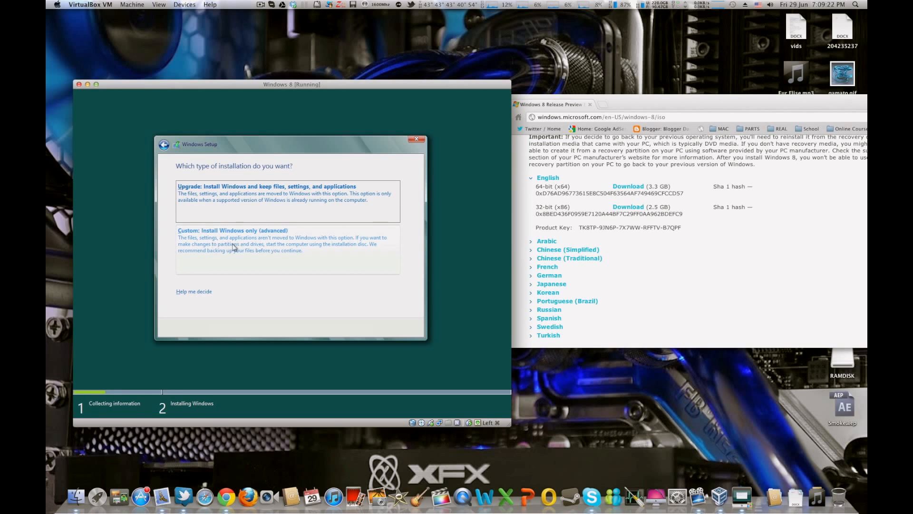
pyautogui.click(251, 247)
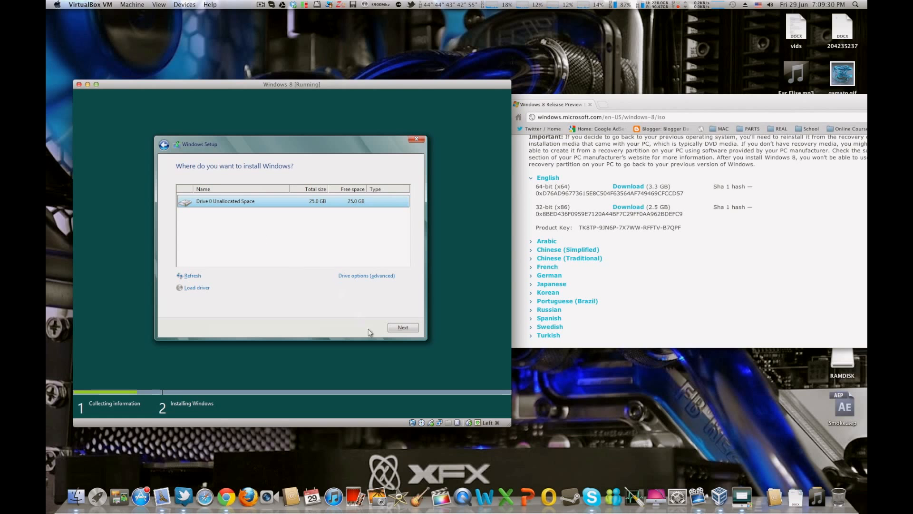
pyautogui.click(401, 329)
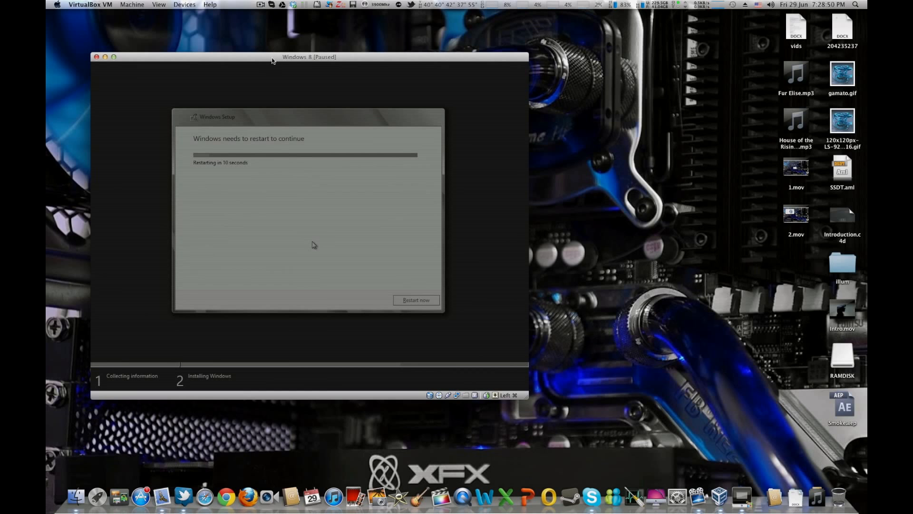
# Resume the paused Windows 8 virtual machine and restart it immediately to continue setup.
pyautogui.moveTo(269, 57); pyautogui.dragTo(278, 54)
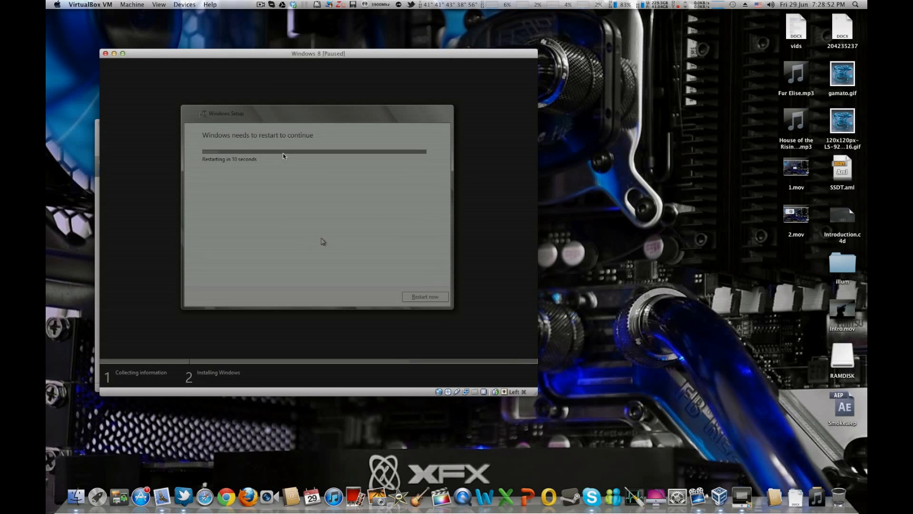
pyautogui.press('super+p')
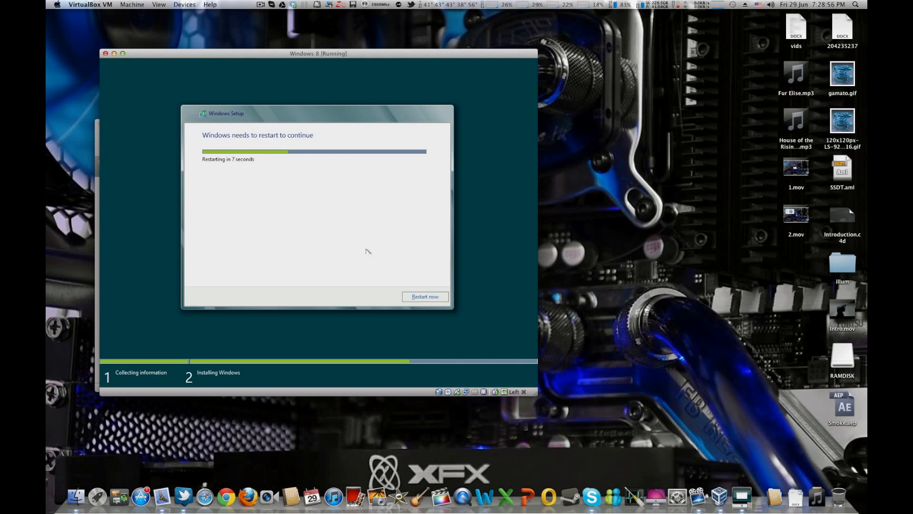
pyautogui.click(418, 300)
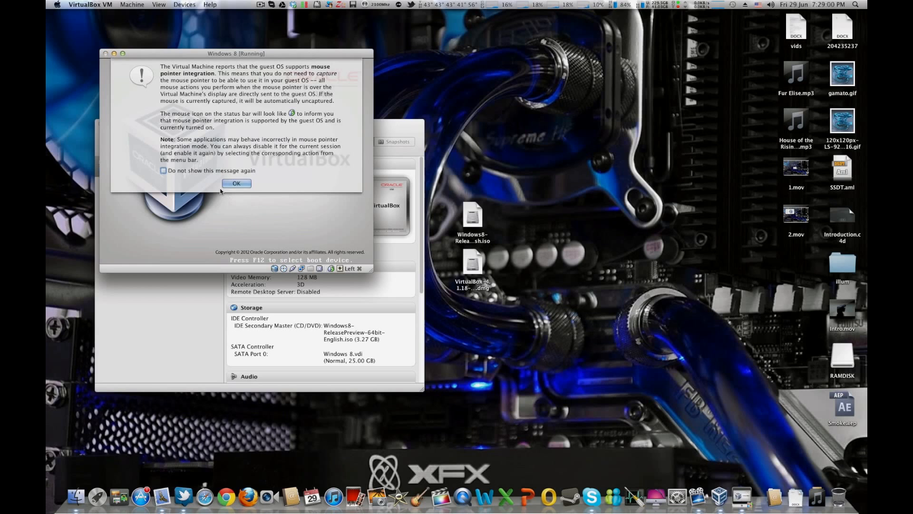
# Dismiss the mouse pointer integration message and keep it from showing again.
pyautogui.click(163, 170)
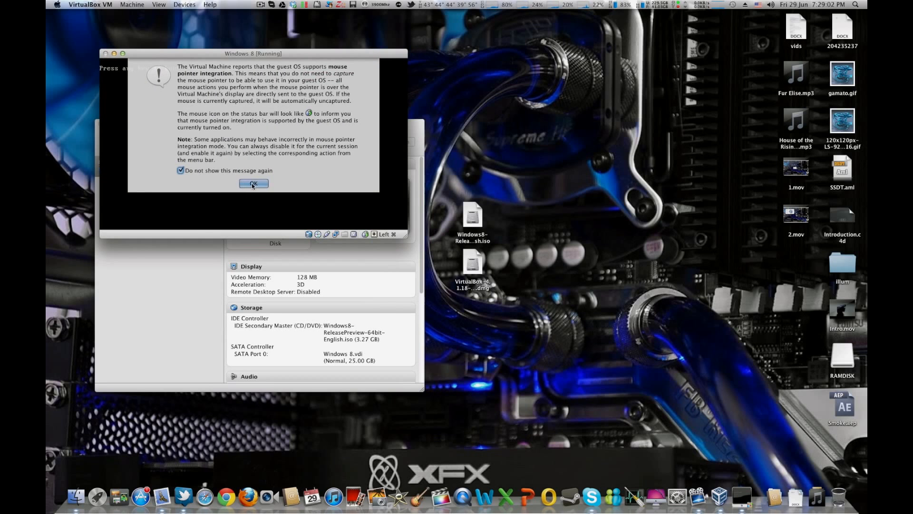
pyautogui.click(254, 184)
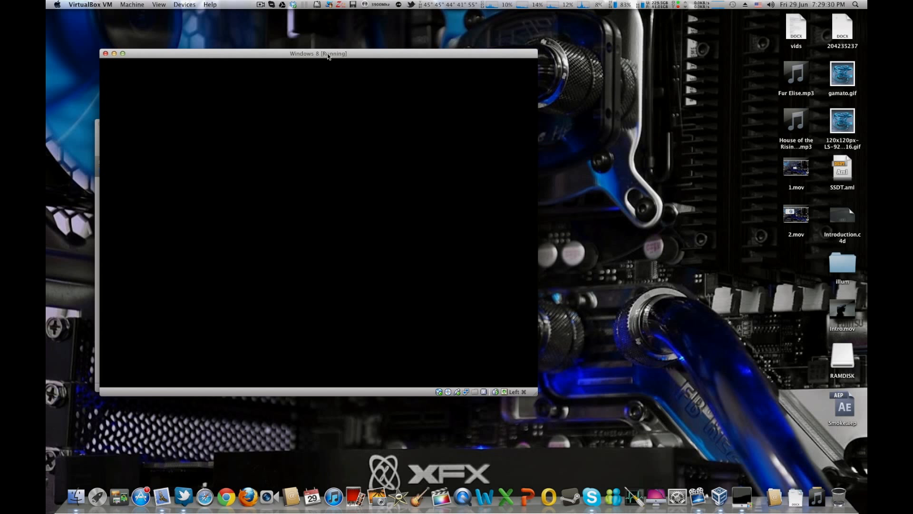
pyautogui.moveTo(325, 56)
pyautogui.mouseDown()
pyautogui.moveTo(314, 58)
pyautogui.moveTo(317, 70)
pyautogui.mouseUp()
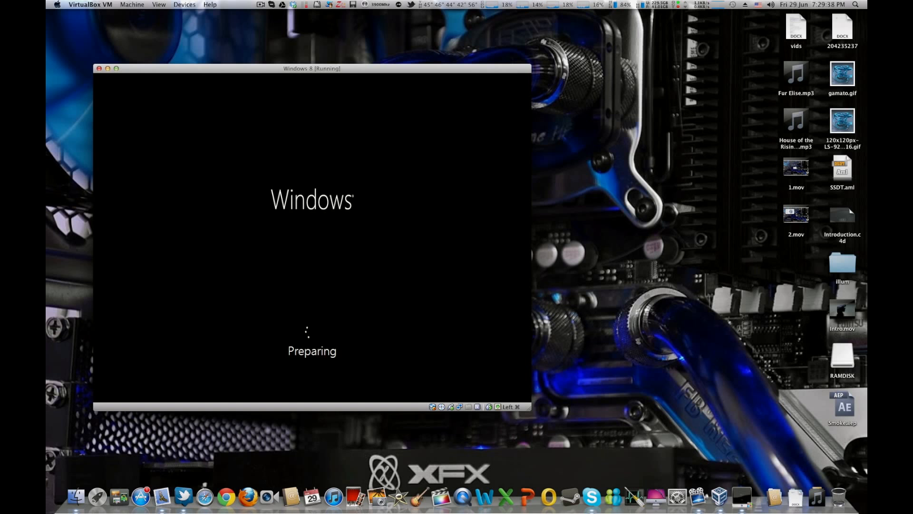
pyautogui.moveTo(328, 408); pyautogui.dragTo(328, 405)
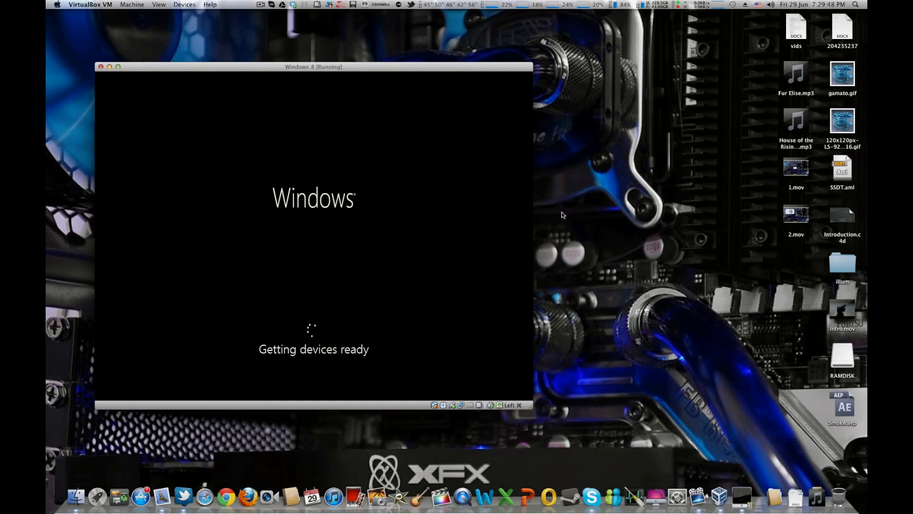
pyautogui.moveTo(300, 67); pyautogui.dragTo(290, 68)
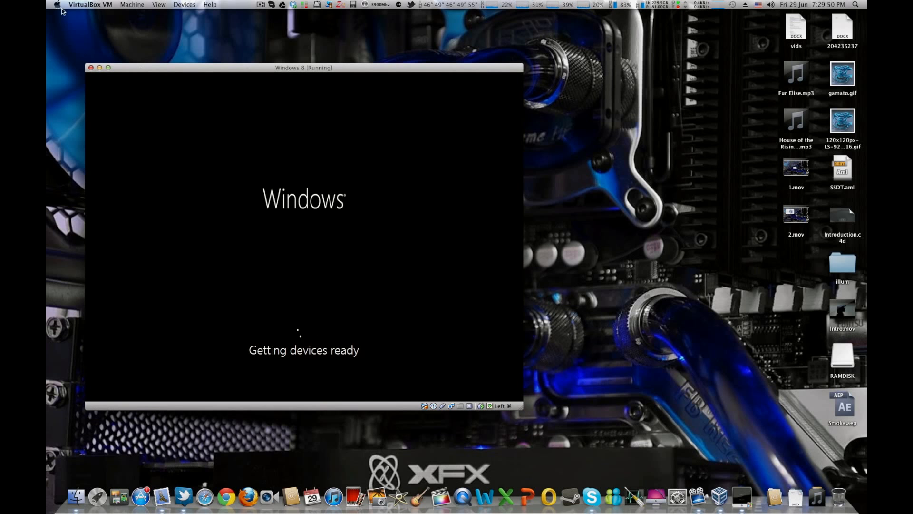
pyautogui.click(95, 6)
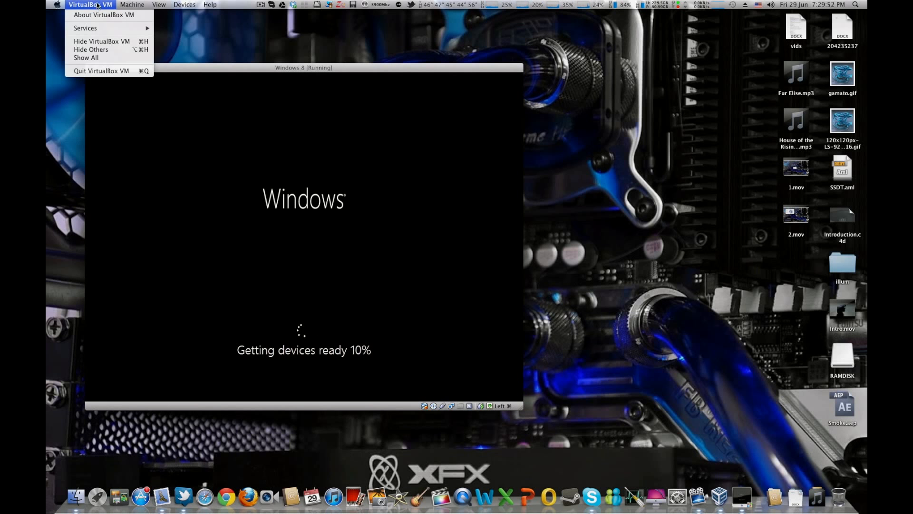
pyautogui.click(190, 69)
pyautogui.moveTo(193, 69); pyautogui.dragTo(212, 66)
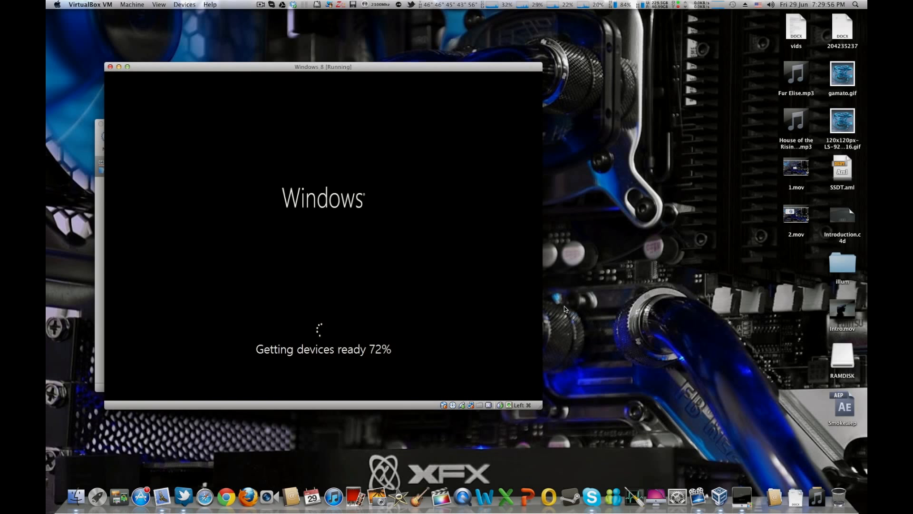
pyautogui.click(621, 242)
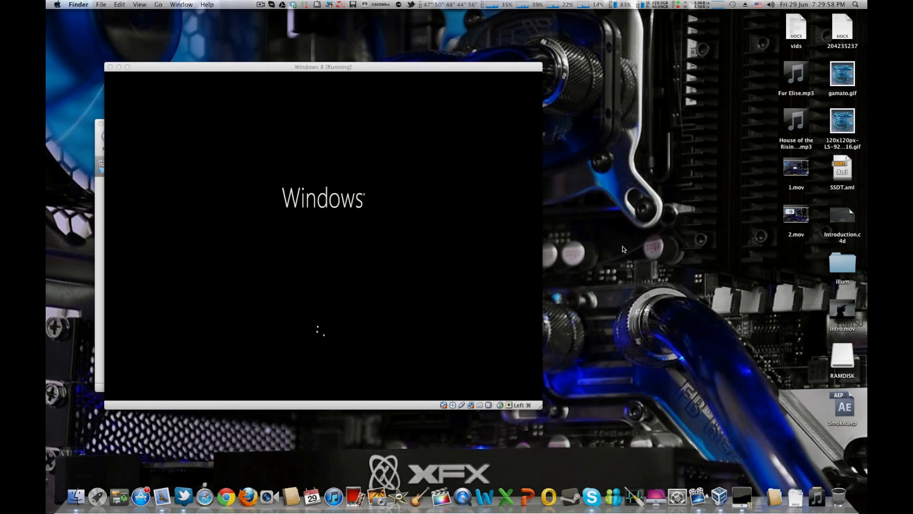
pyautogui.rightClick(627, 237)
pyautogui.click(639, 278)
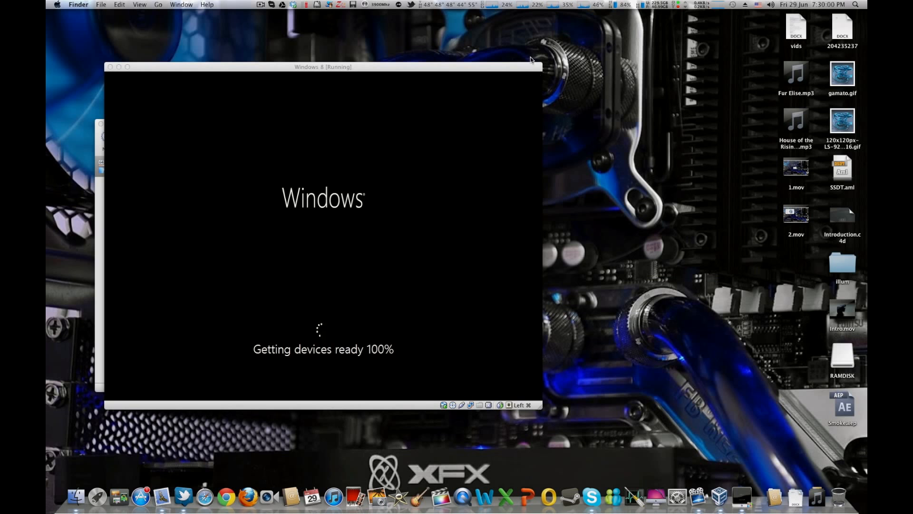
pyautogui.moveTo(503, 68); pyautogui.dragTo(485, 69)
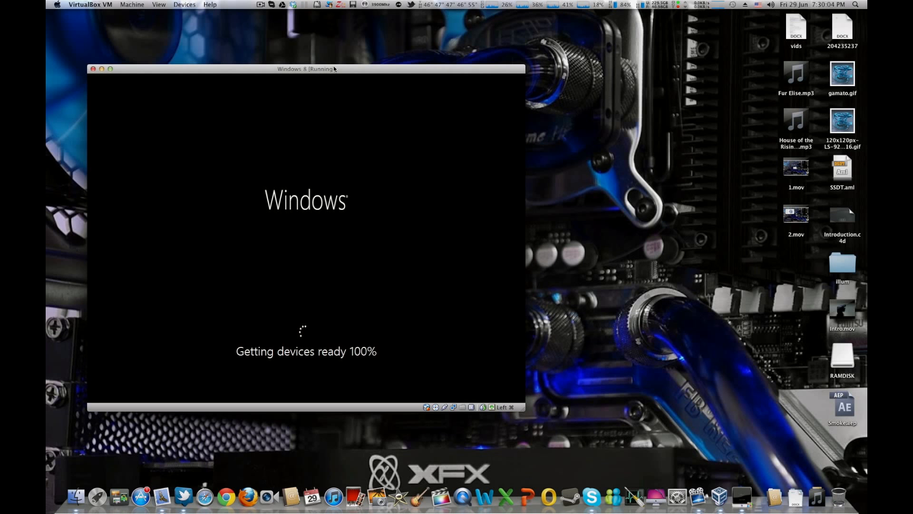
pyautogui.moveTo(334, 69); pyautogui.dragTo(329, 69)
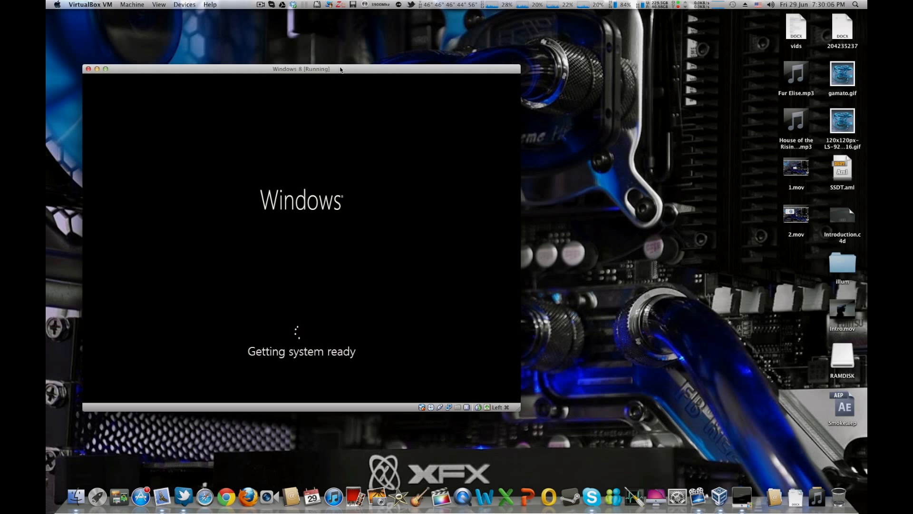
pyautogui.moveTo(481, 64); pyautogui.dragTo(485, 66)
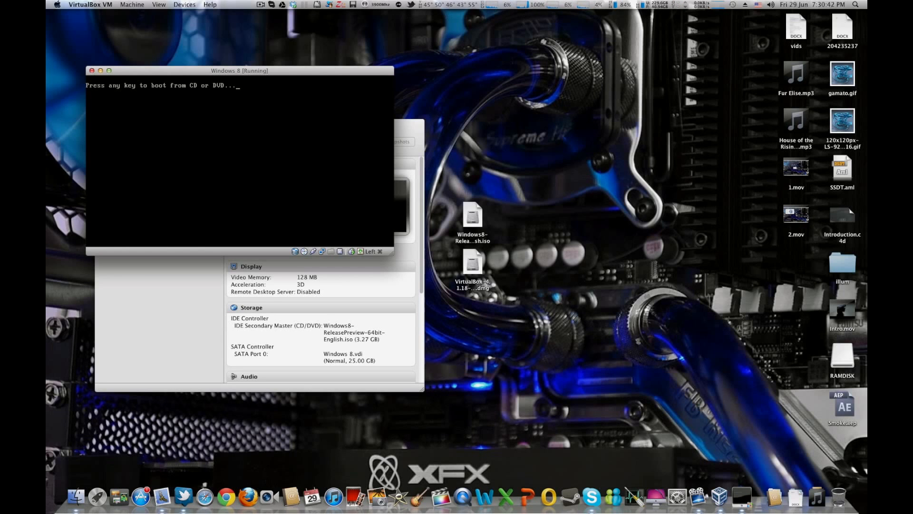
pyautogui.press('Return')
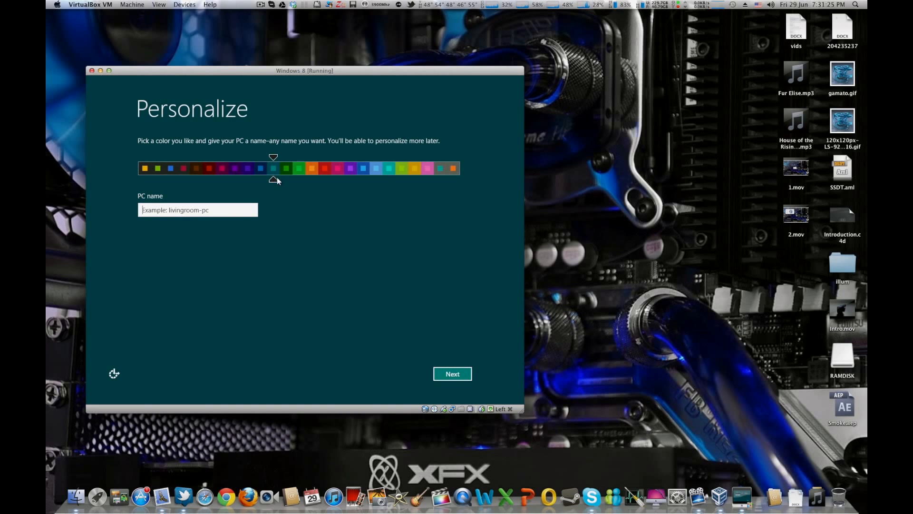
# Choose the light blue color scheme on the Personalize page of Windows 8 setup.
pyautogui.click(362, 171)
pyautogui.click(374, 171)
pyautogui.click(364, 169)
pyautogui.click(374, 170)
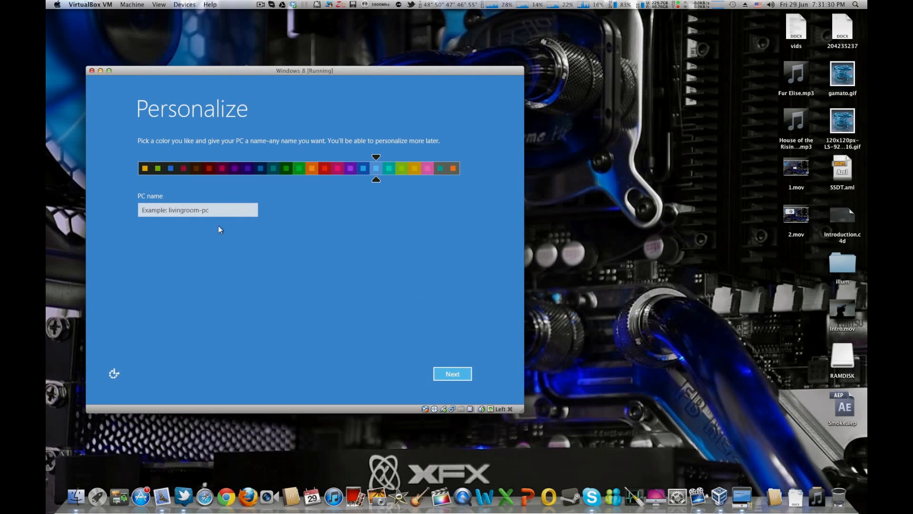
# Name the PC Windows and continue to the settings page.
pyautogui.click(234, 212)
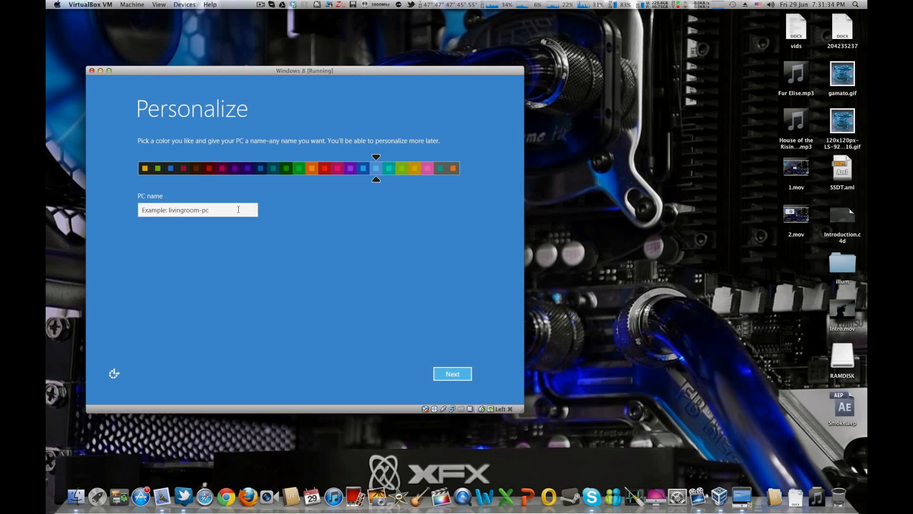
pyautogui.write('Win')
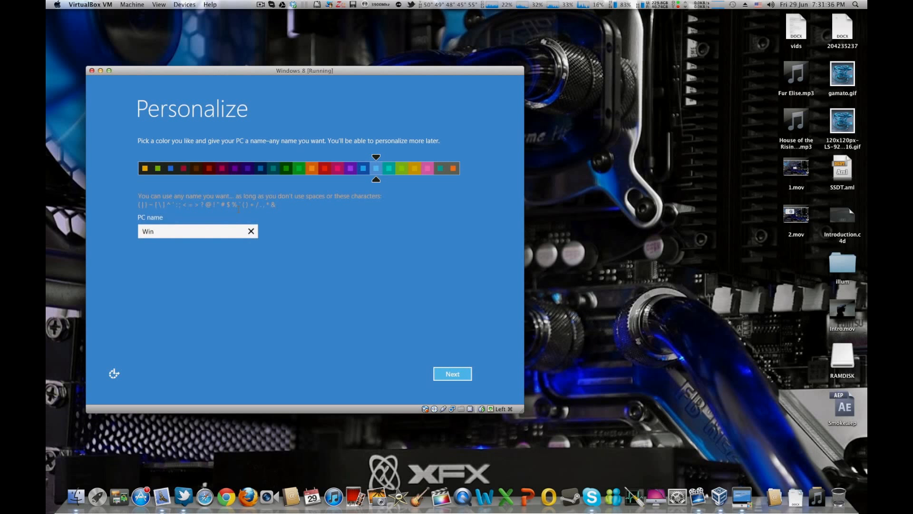
pyautogui.click(186, 209)
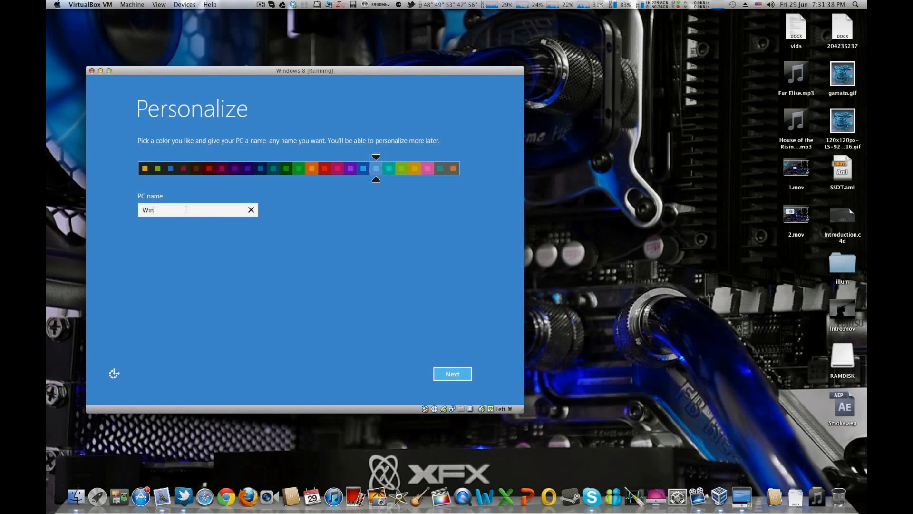
pyautogui.write('dows')
pyautogui.click(445, 373)
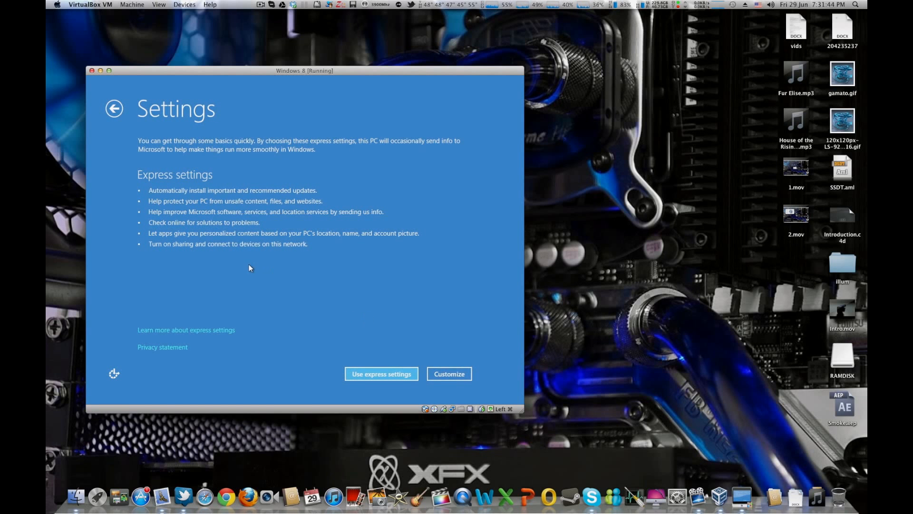
# Accept the express settings and choose to sign in with a local account instead of a Microsoft account.
pyautogui.click(367, 373)
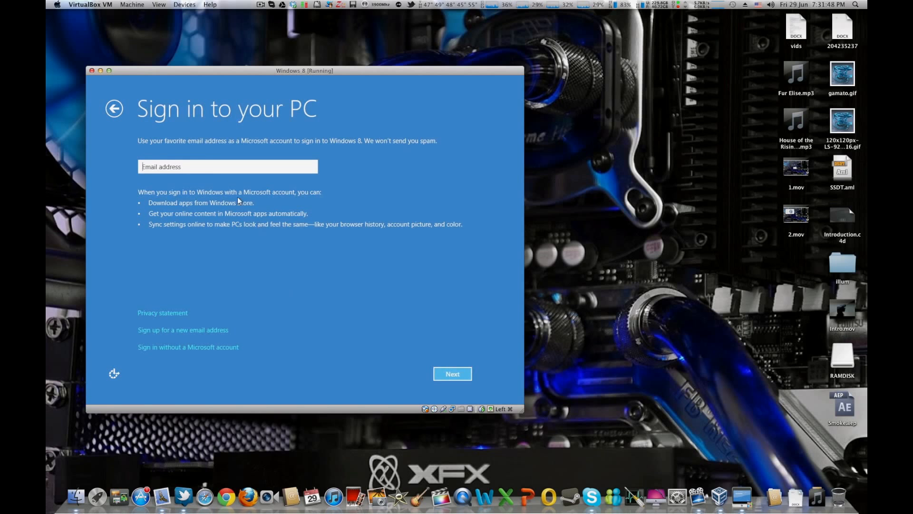
pyautogui.click(176, 347)
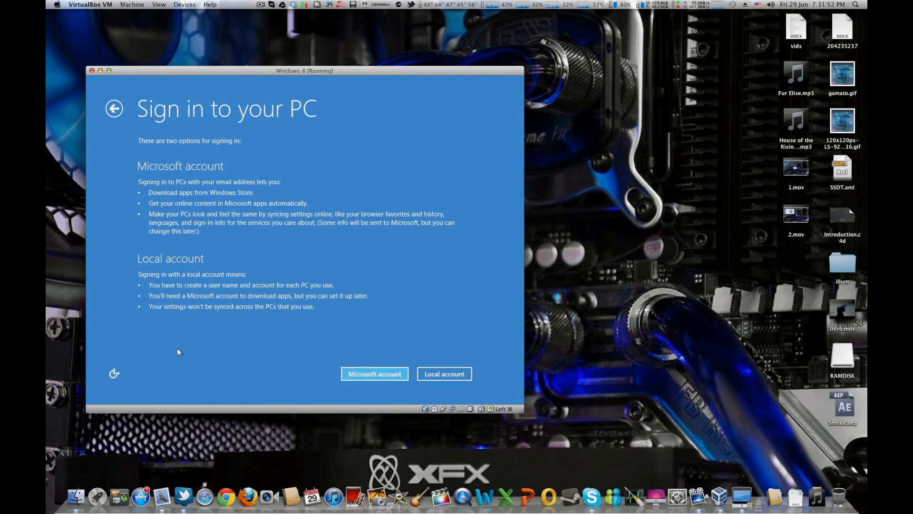
pyautogui.click(438, 377)
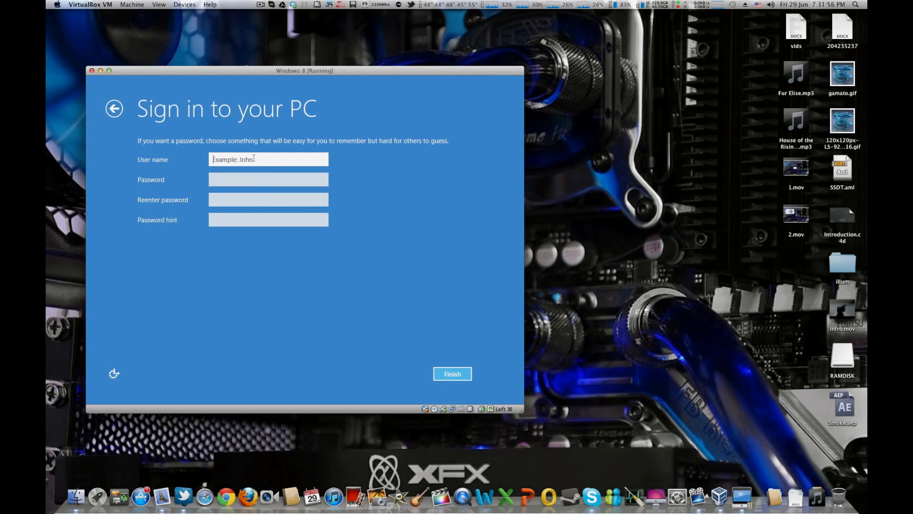
# Create the local account with the user name The Geek World Tech, leave the password fields empty, and finish setup.
pyautogui.write('The Geek World Tech')
pyautogui.press('Tab')
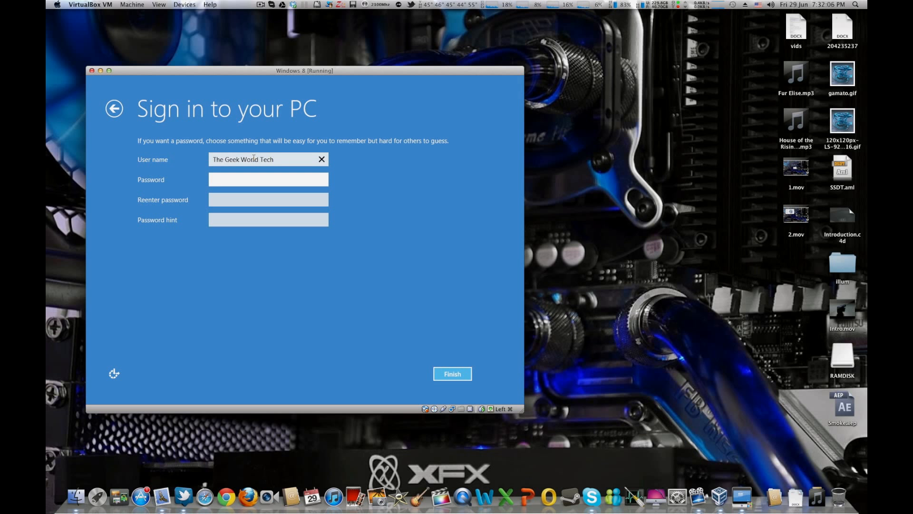
pyautogui.press('Tab')
pyautogui.press('Tab')
pyautogui.click(450, 375)
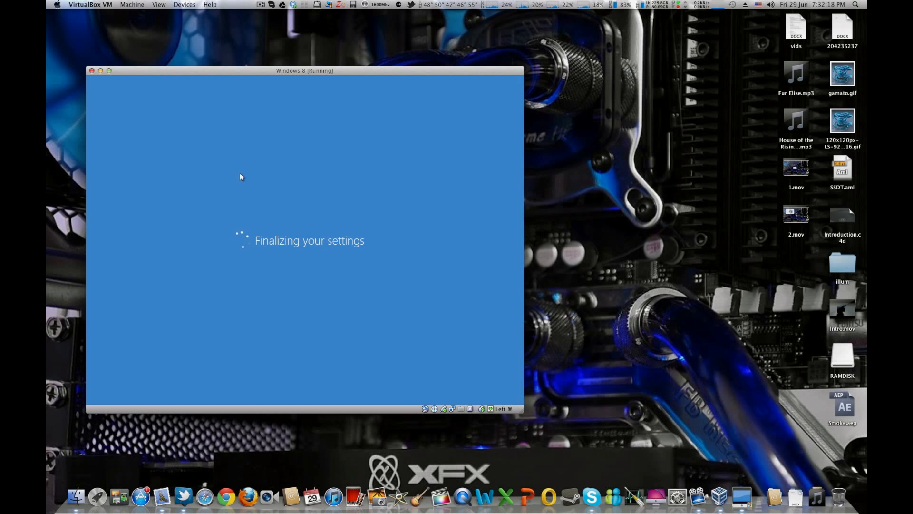
# Maximize the virtual machine window, then open the Windows desktop from the Start screen and refresh it.
pyautogui.click(109, 71)
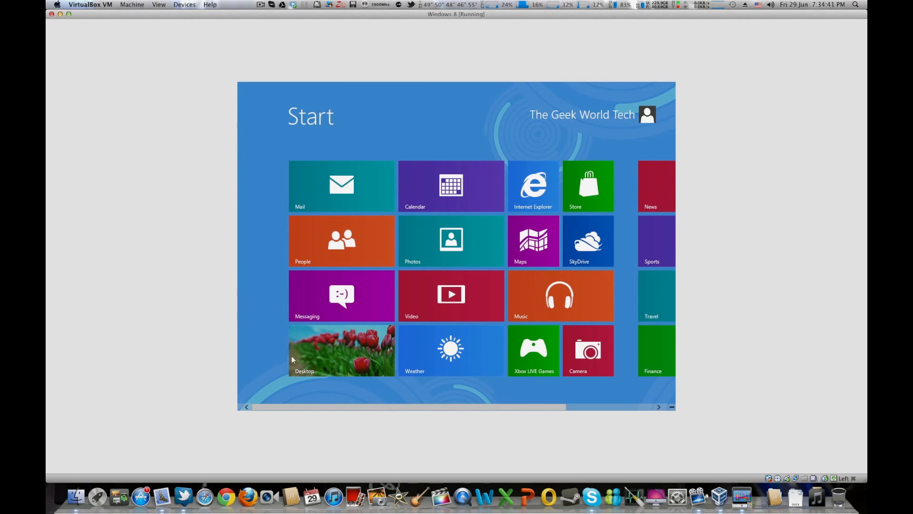
pyautogui.moveTo(298, 408); pyautogui.dragTo(226, 410)
pyautogui.click(326, 355)
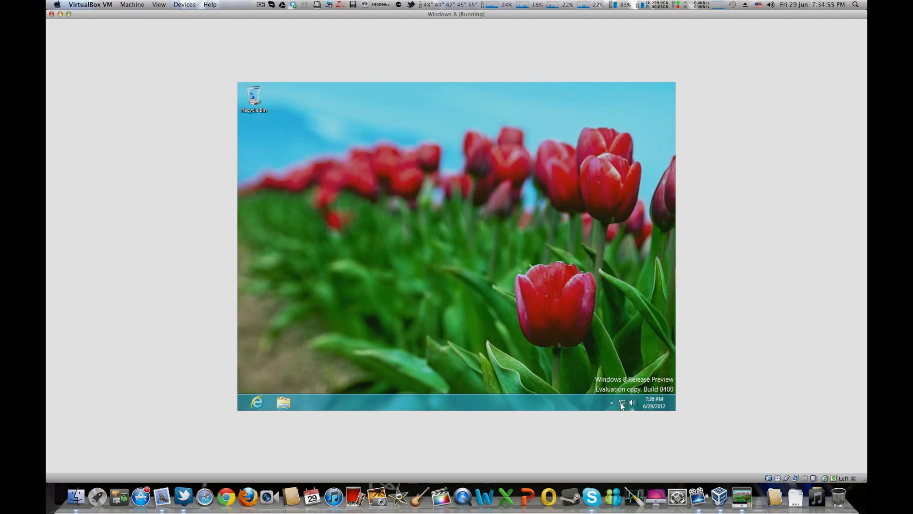
pyautogui.rightClick(347, 212)
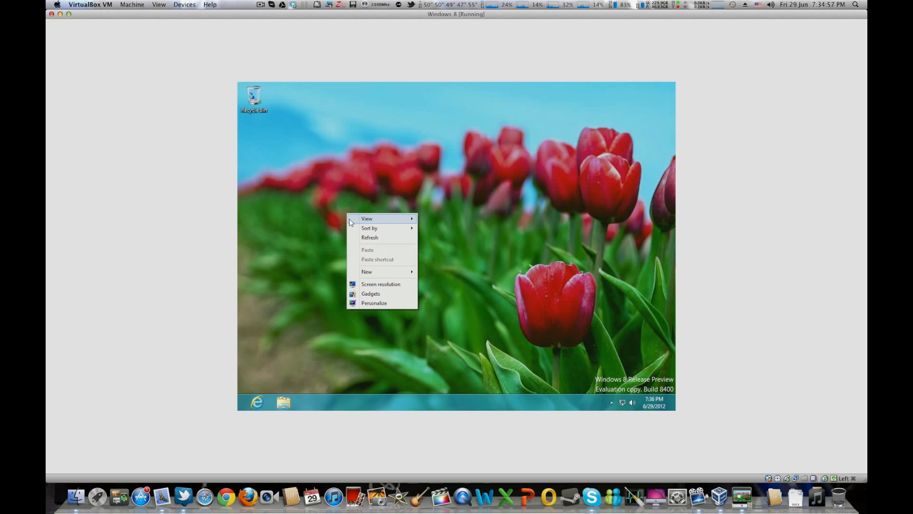
pyautogui.click(361, 239)
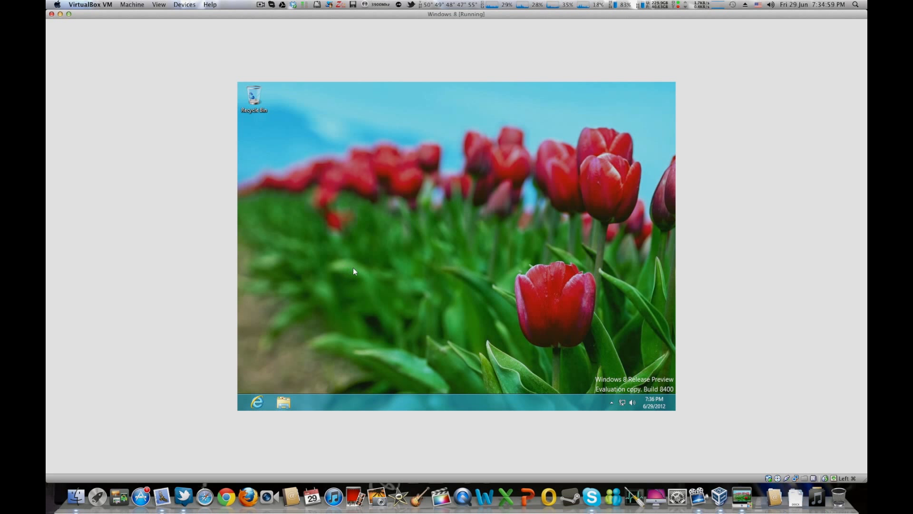
# Set the Windows 8 screen resolution to 1600 × 1200 and keep the change.
pyautogui.rightClick(351, 216)
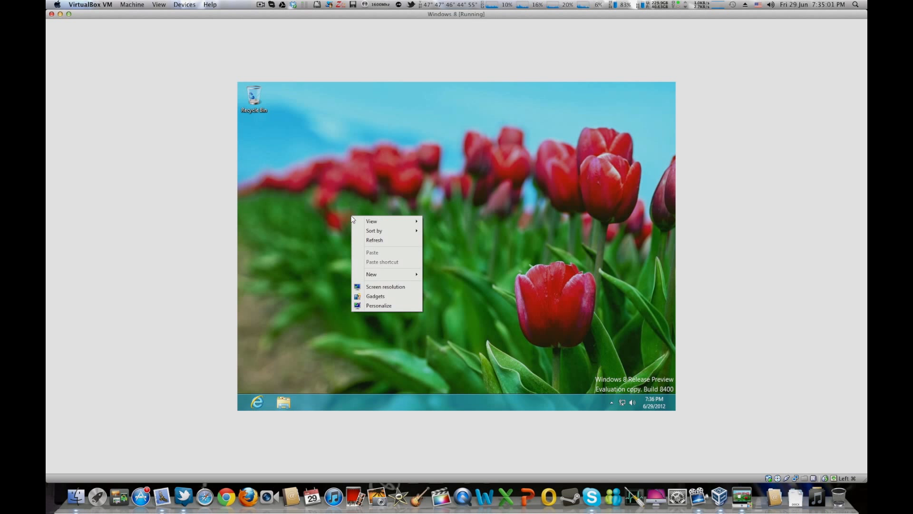
pyautogui.click(376, 288)
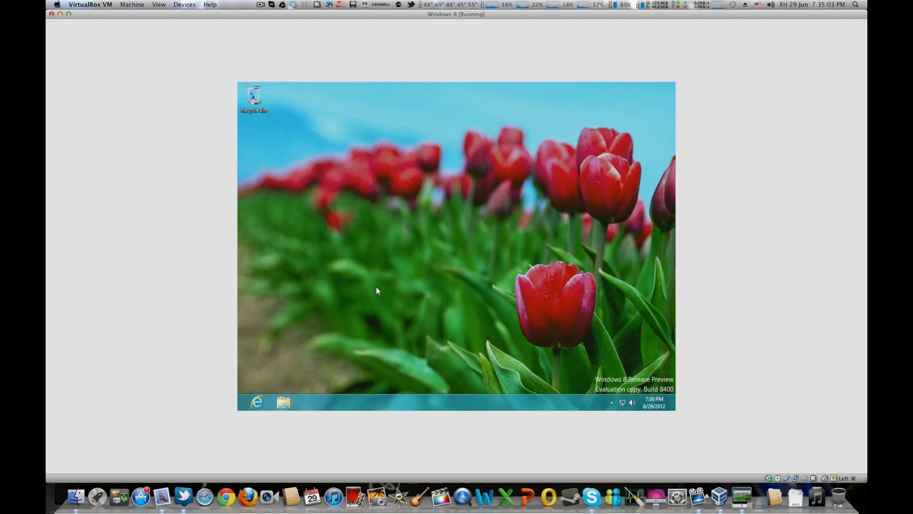
pyautogui.click(410, 242)
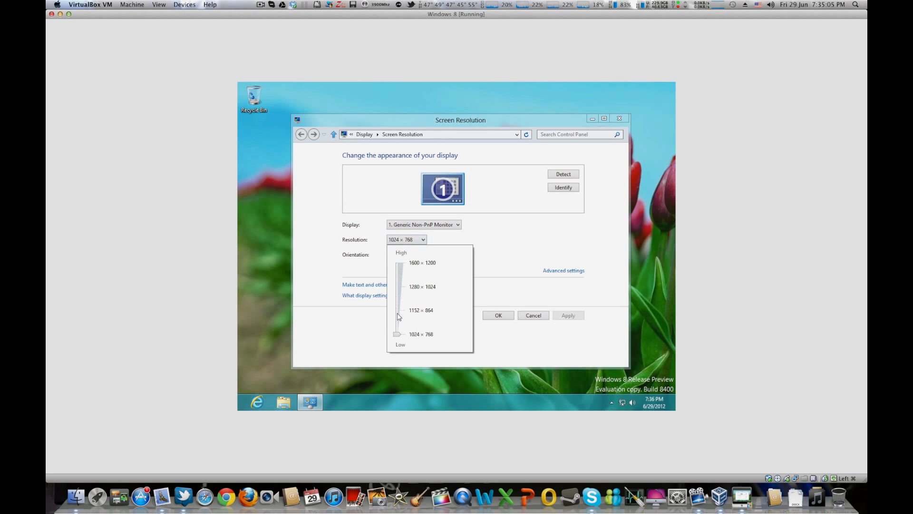
pyautogui.moveTo(397, 334); pyautogui.dragTo(397, 263)
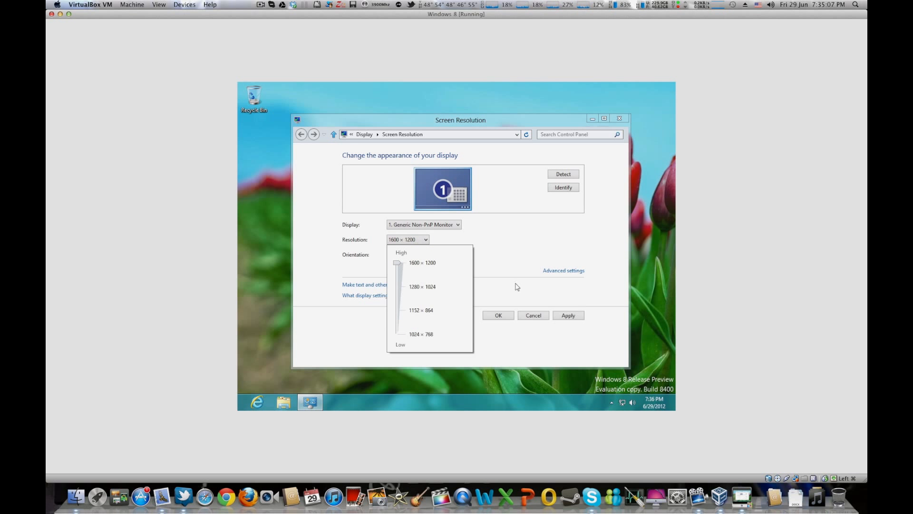
pyautogui.click(505, 319)
pyautogui.click(506, 318)
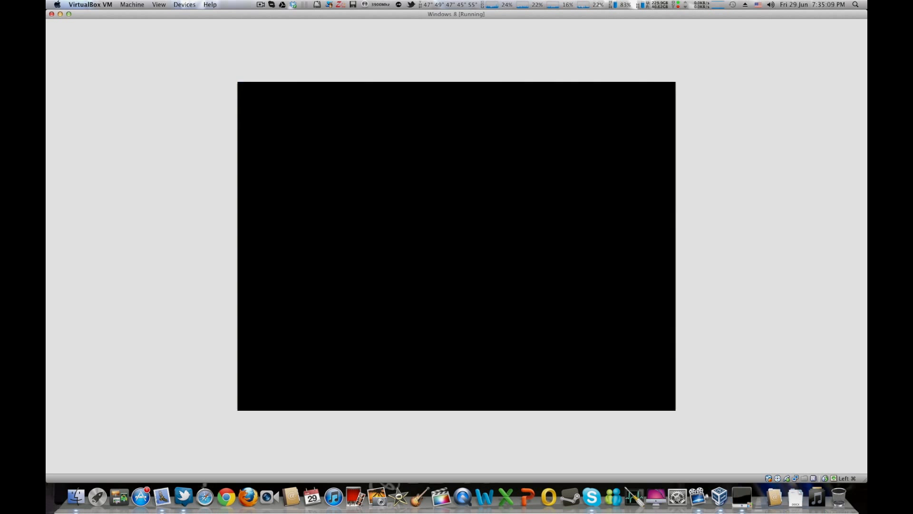
pyautogui.click(375, 194)
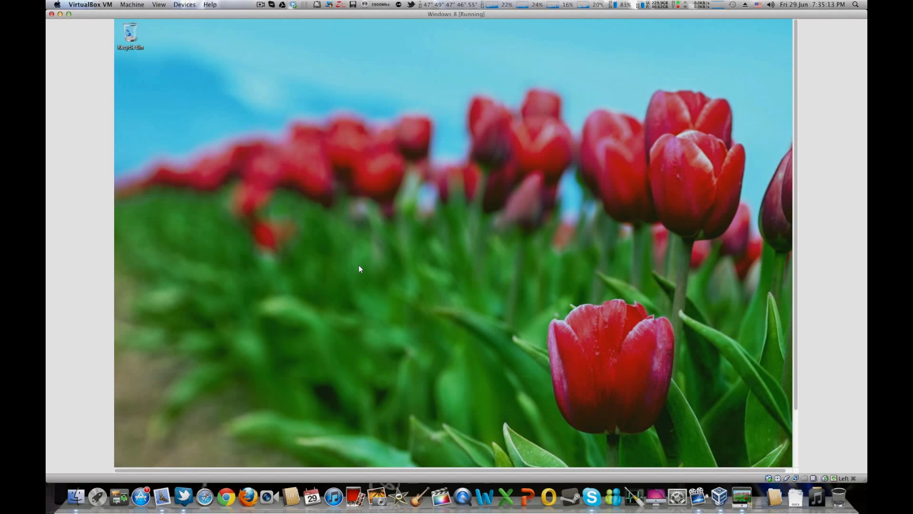
# Switch the virtual machine to fullscreen mode and keep the fullscreen message from showing again.
pyautogui.rightClick(365, 241)
pyautogui.click(357, 232)
pyautogui.press('super+f')
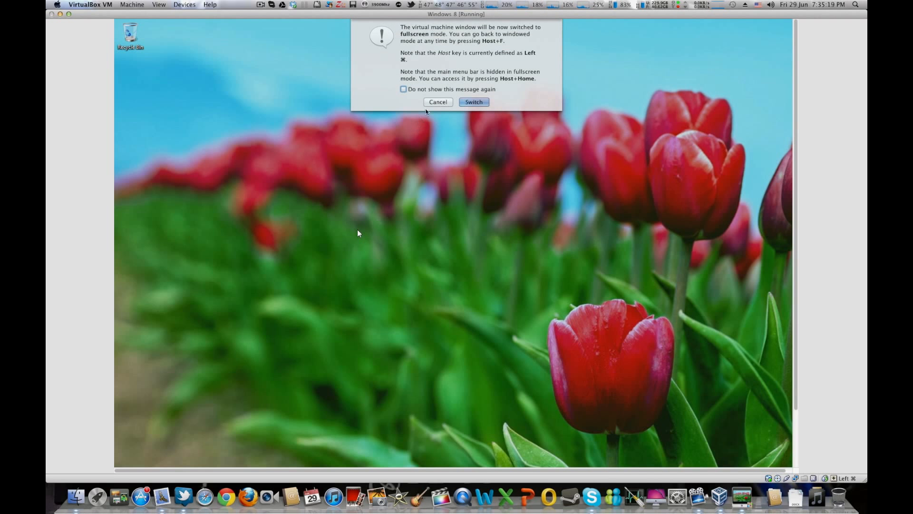
pyautogui.click(449, 91)
pyautogui.click(465, 102)
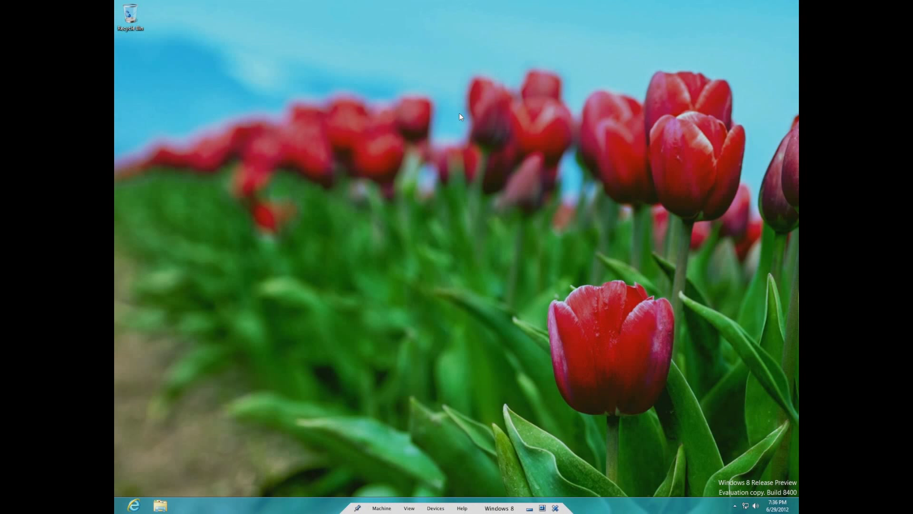
# Refresh the desktop, then open the Start screen and return to the desktop.
pyautogui.rightClick(298, 258)
pyautogui.click(306, 283)
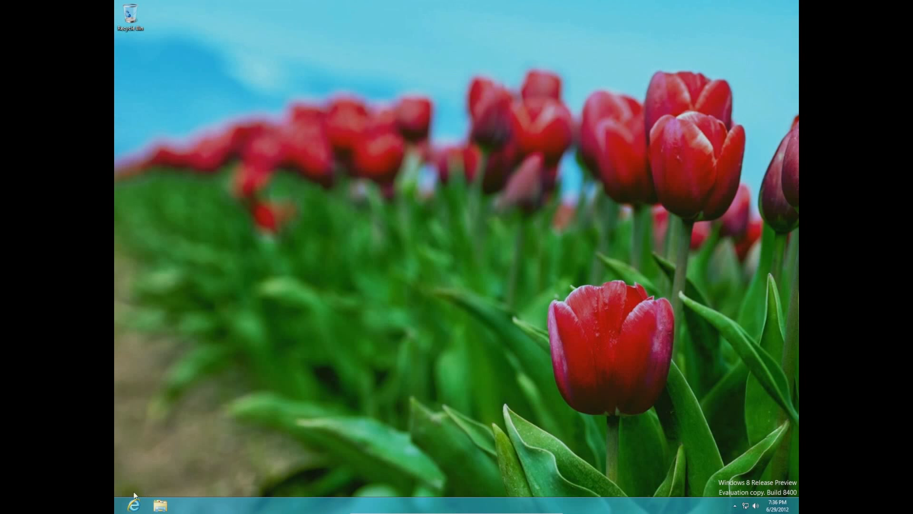
pyautogui.moveTo(115, 512)
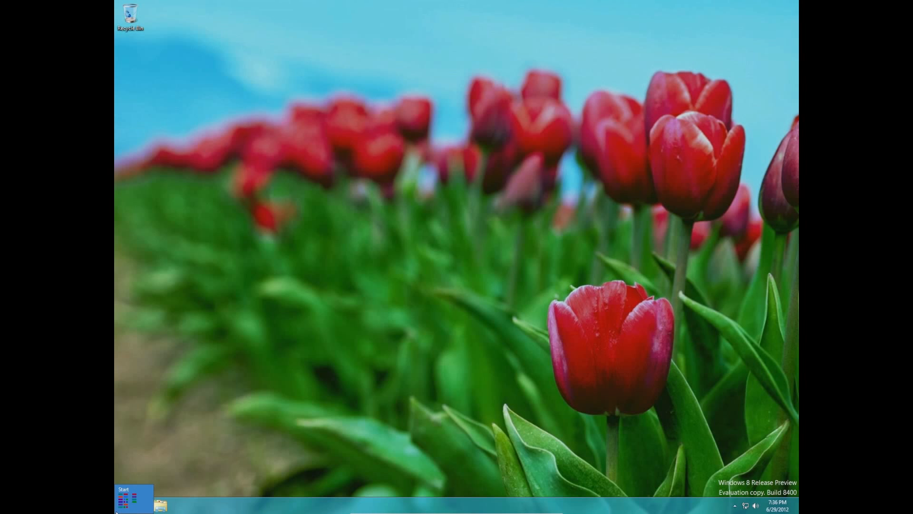
pyautogui.click(116, 512)
pyautogui.click(193, 296)
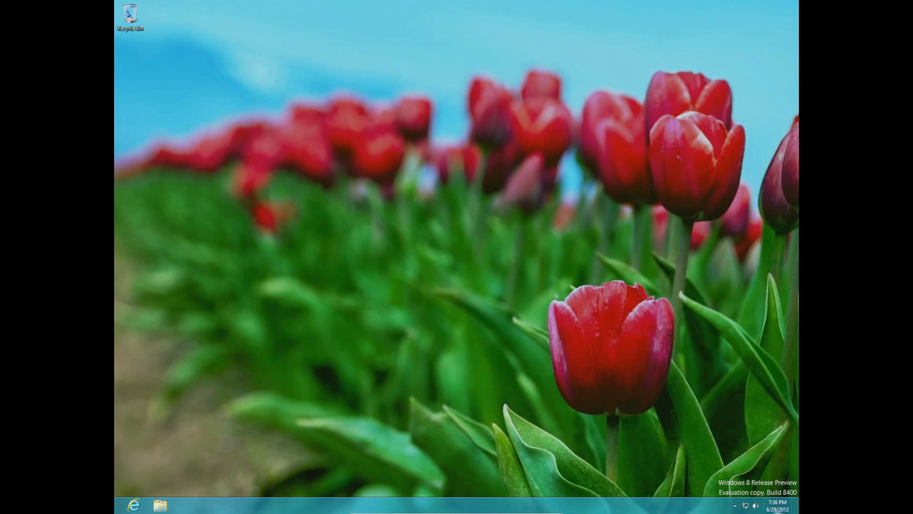
# View the Personalization settings from the desktop's Settings pane and close the window again.
pyautogui.moveTo(799, 512)
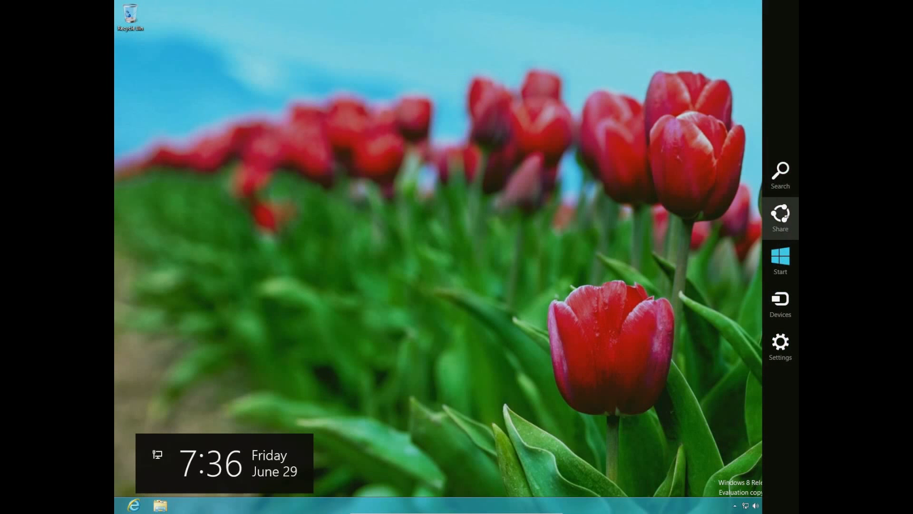
pyautogui.click(781, 343)
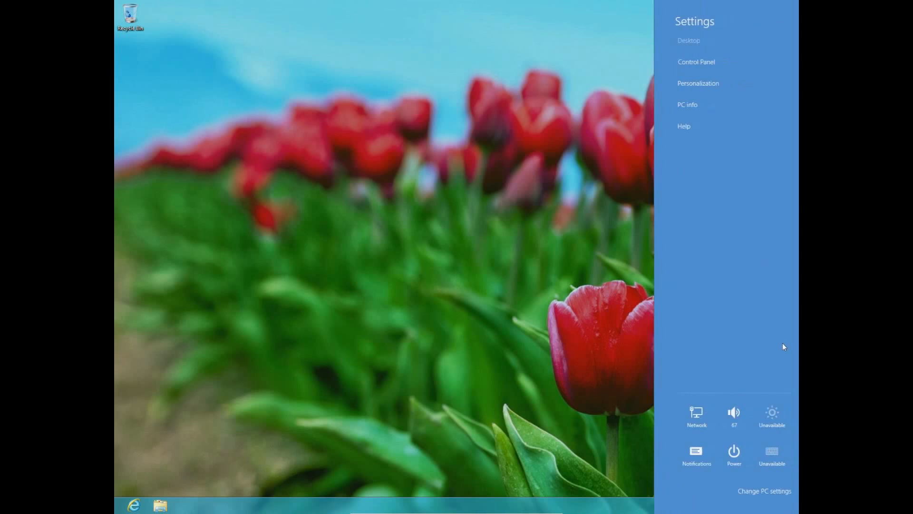
pyautogui.click(682, 82)
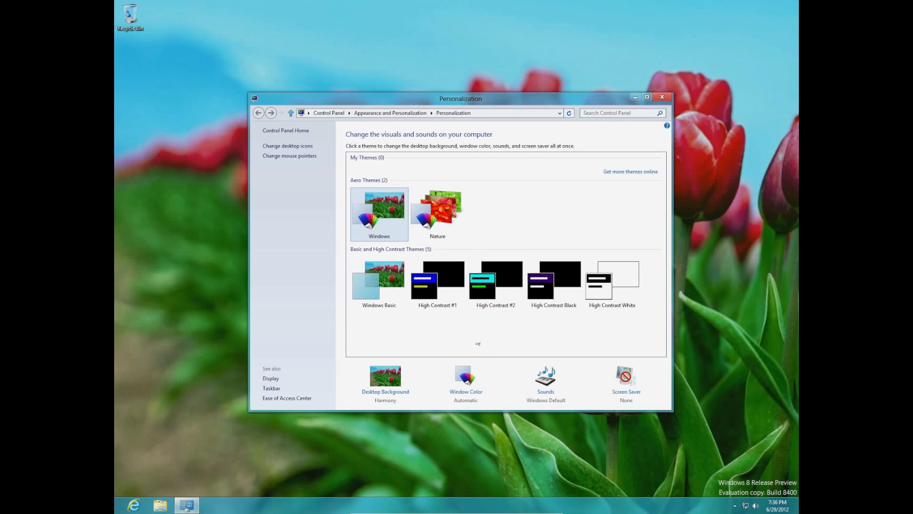
pyautogui.click(662, 96)
# Move the Recycle Bin to the lower-right corner of the Windows desktop and refresh the desktop.
pyautogui.moveTo(130, 17); pyautogui.dragTo(781, 469)
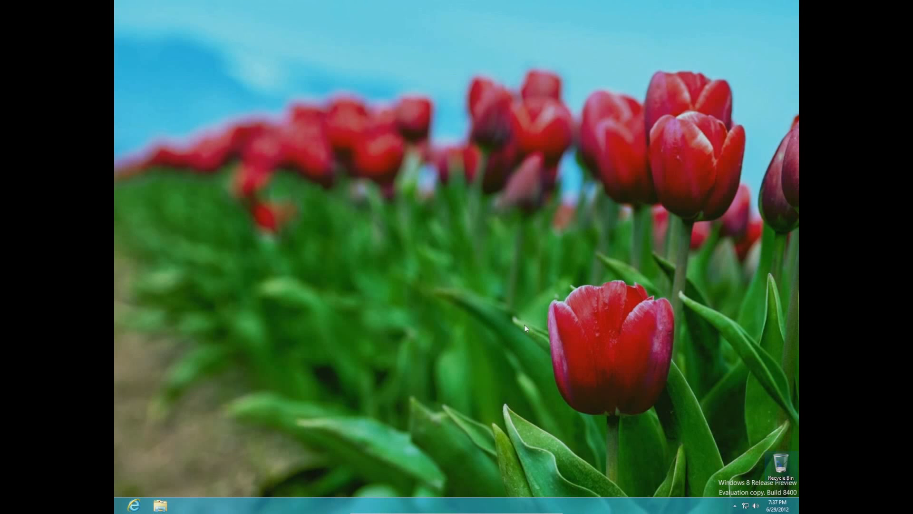
pyautogui.rightClick(425, 225)
pyautogui.click(436, 251)
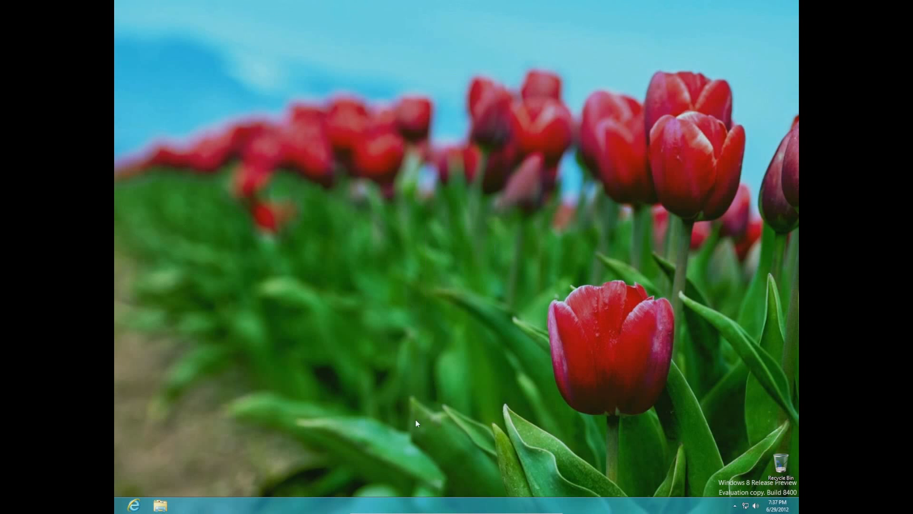
# Open Task Manager with its full details and move its window closer to the middle of the desktop.
pyautogui.rightClick(383, 502)
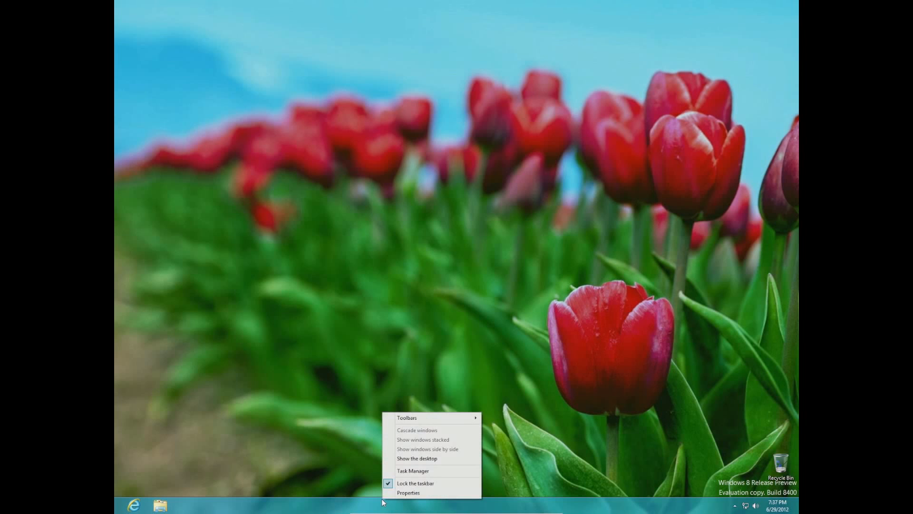
pyautogui.click(435, 471)
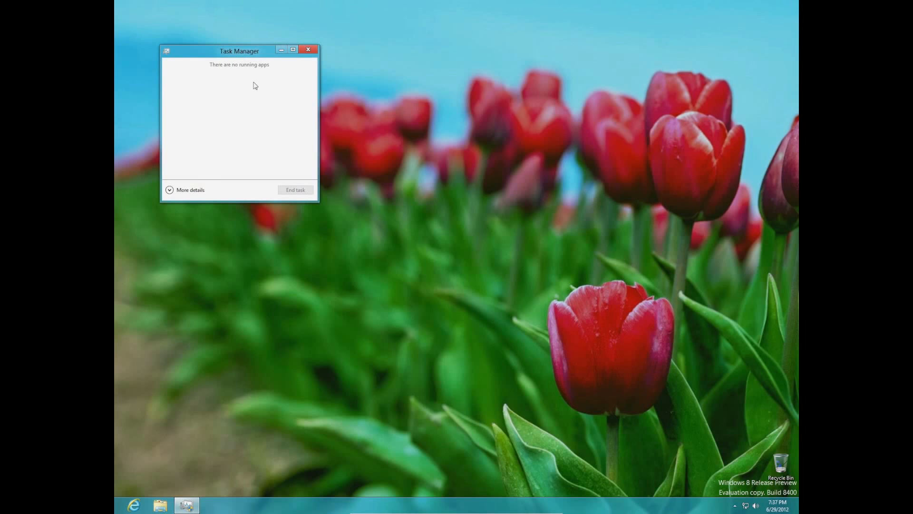
pyautogui.click(190, 190)
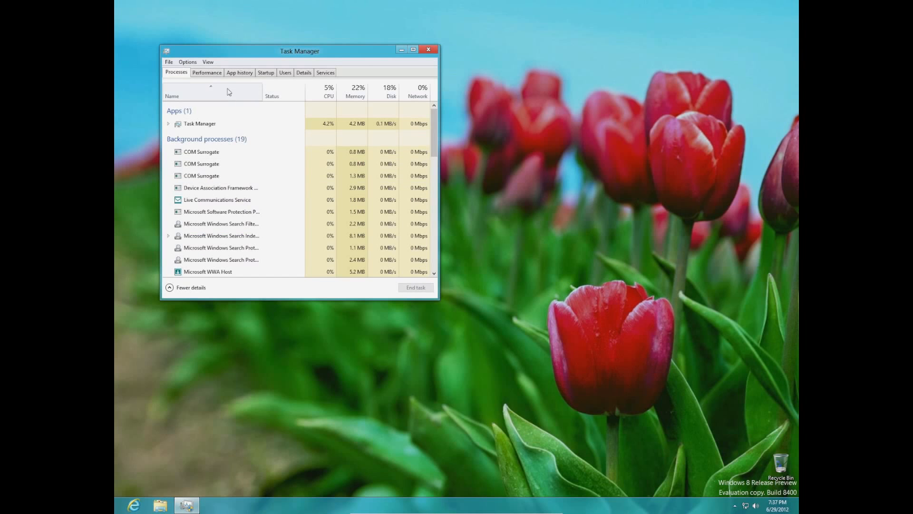
pyautogui.moveTo(244, 51); pyautogui.dragTo(335, 131)
# Look through Task Manager's Performance, App history, Startup, Users, Details, Services and Processes views, then close it and the Internet Explorer window.
pyautogui.click(207, 99)
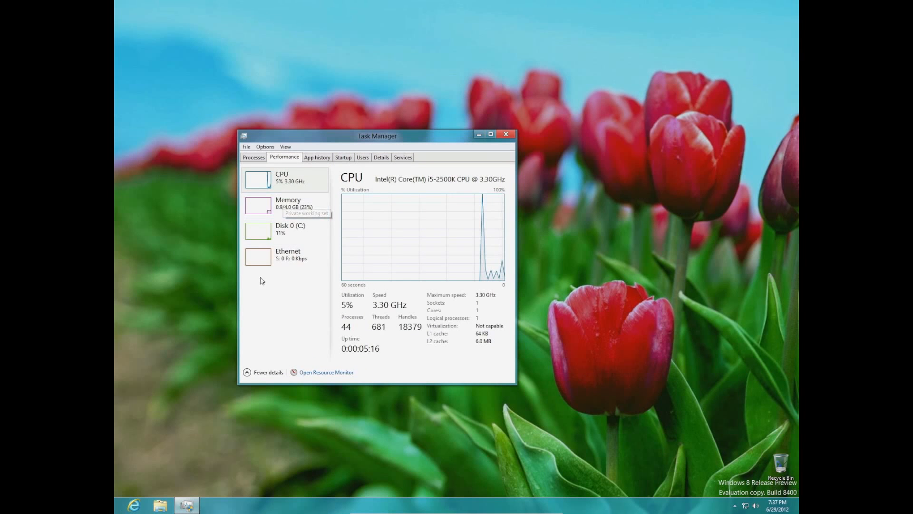
pyautogui.click(321, 159)
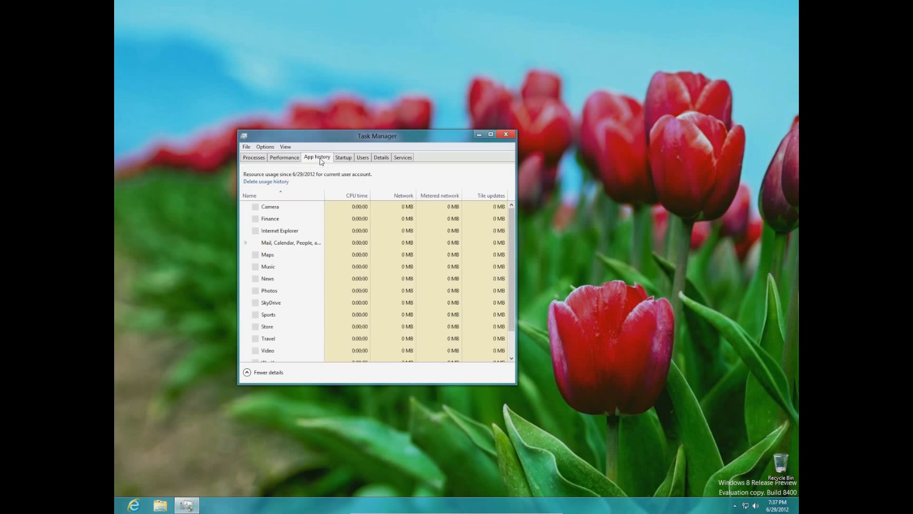
pyautogui.click(345, 158)
pyautogui.click(365, 157)
pyautogui.click(385, 159)
pyautogui.click(403, 157)
pyautogui.click(257, 158)
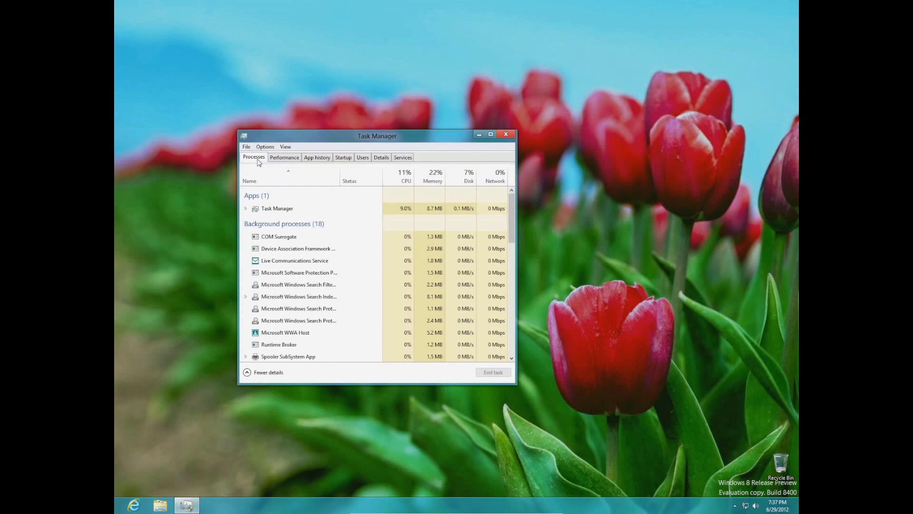
pyautogui.click(506, 134)
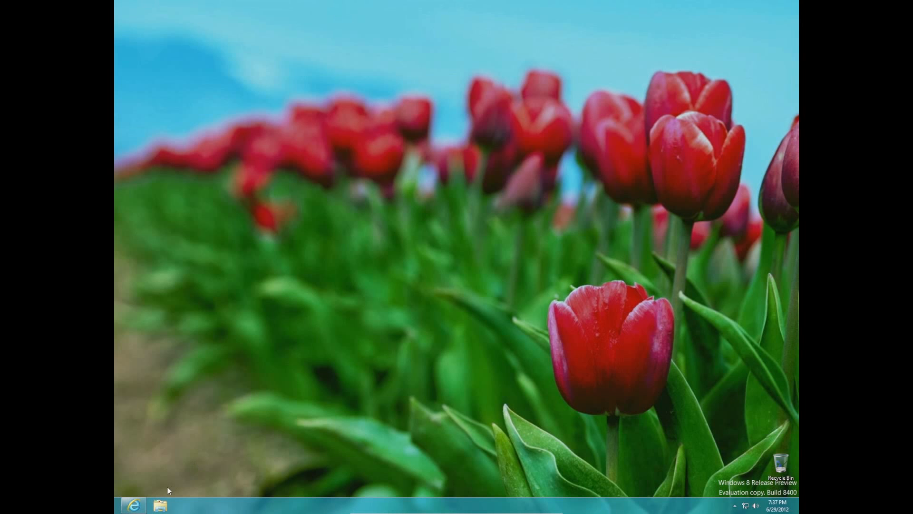
pyautogui.click(546, 22)
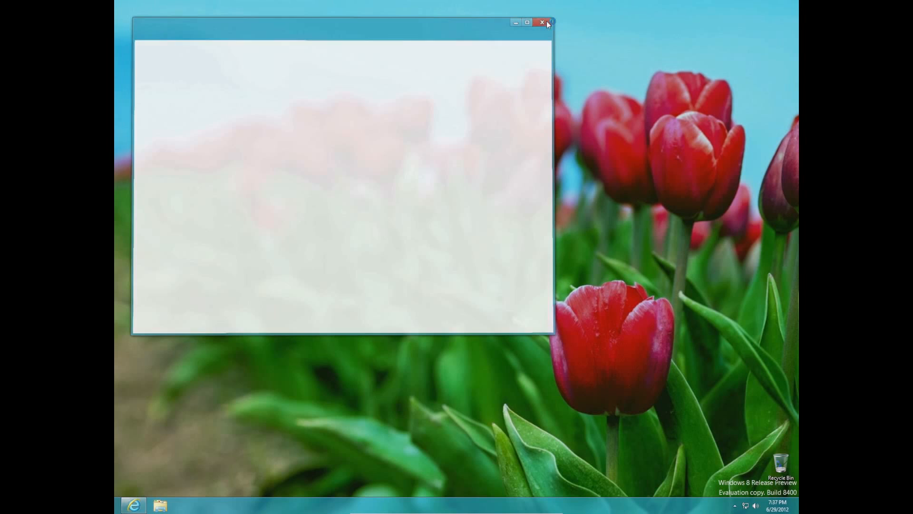
# Shut down Windows 8 from the desktop's Settings pane.
pyautogui.moveTo(799, 513)
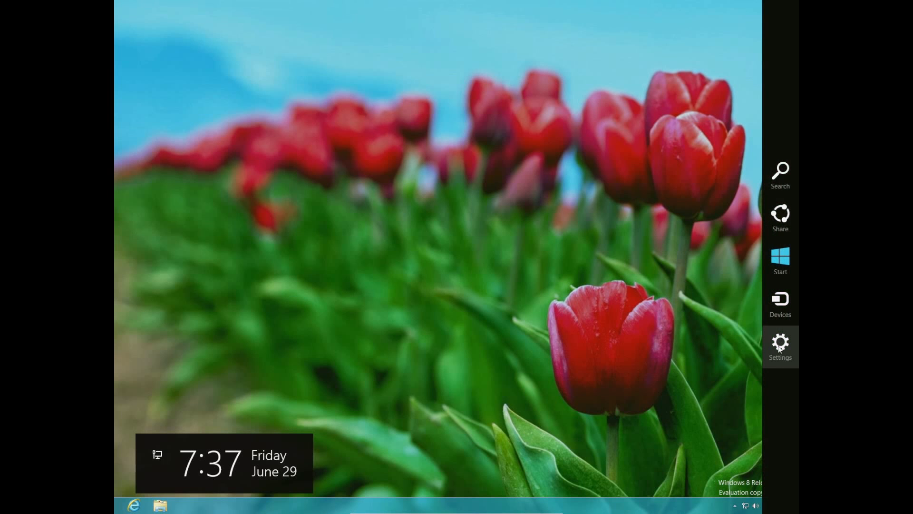
pyautogui.click(778, 340)
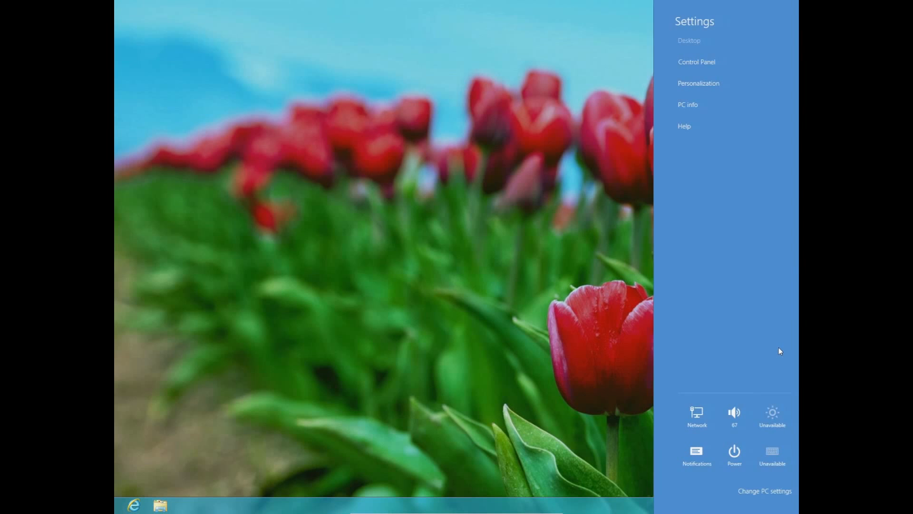
pyautogui.click(722, 467)
pyautogui.click(722, 410)
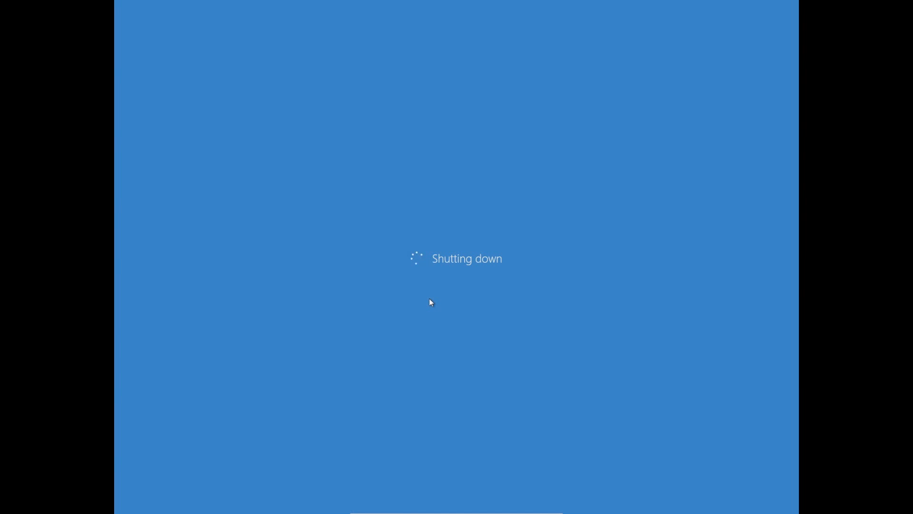
# Leave the virtual machine's fullscreen mode and move the VirtualBox Manager window closer to the middle of the Mac desktop.
pyautogui.press('super+f')
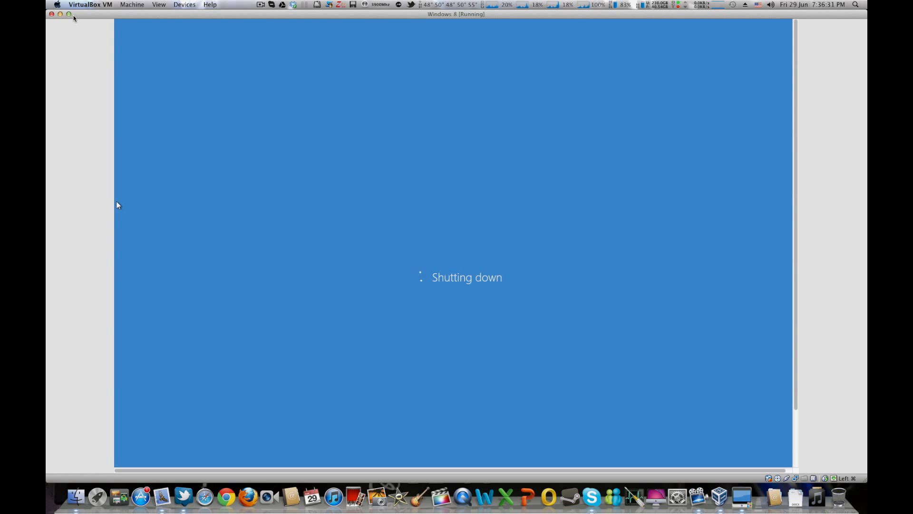
pyautogui.moveTo(121, 16)
pyautogui.mouseDown()
pyautogui.moveTo(247, 22)
pyautogui.moveTo(105, 19)
pyautogui.mouseUp()
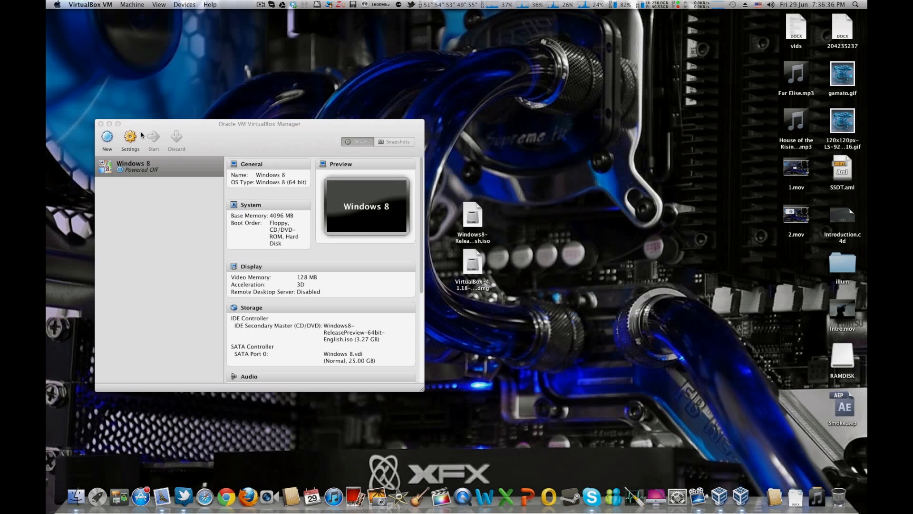
pyautogui.moveTo(225, 127); pyautogui.dragTo(332, 133)
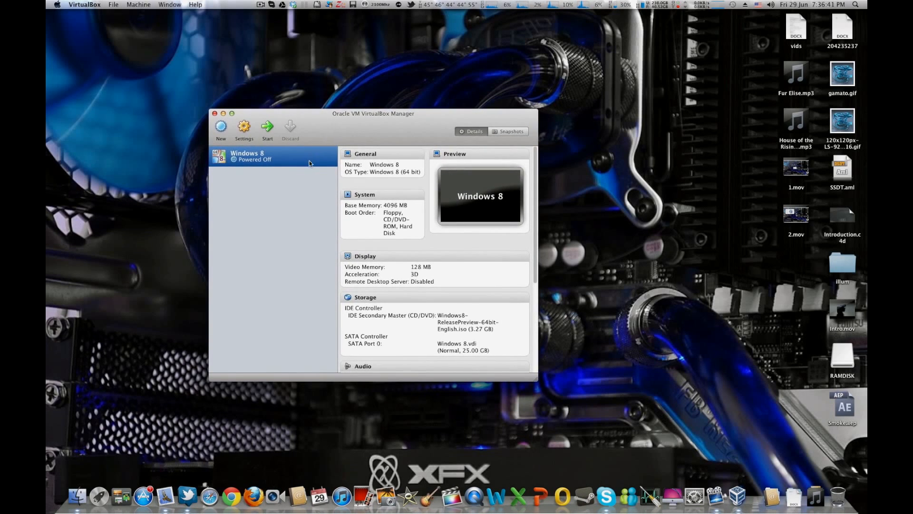
# Open the Windows 8 virtual machine's settings and examine the Advanced and Description sections of its General settings.
pyautogui.click(244, 132)
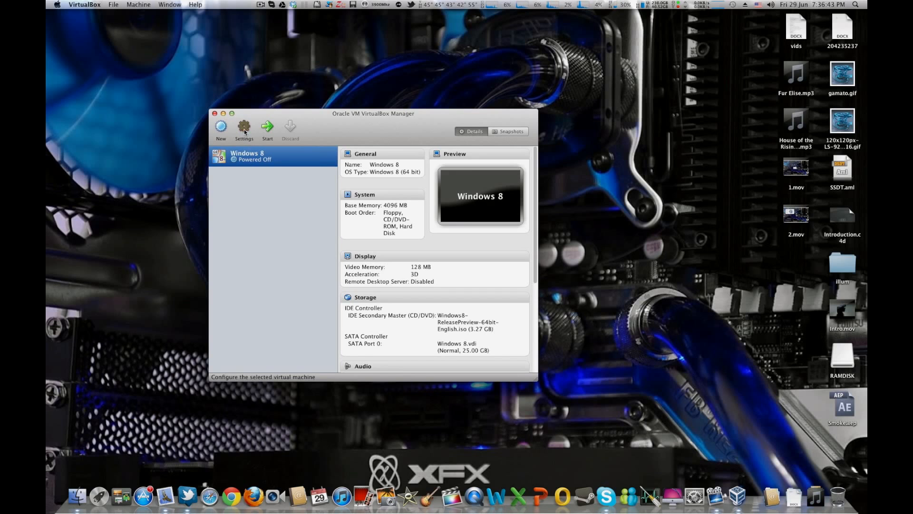
pyautogui.moveTo(350, 145); pyautogui.dragTo(334, 170)
pyautogui.click(345, 209)
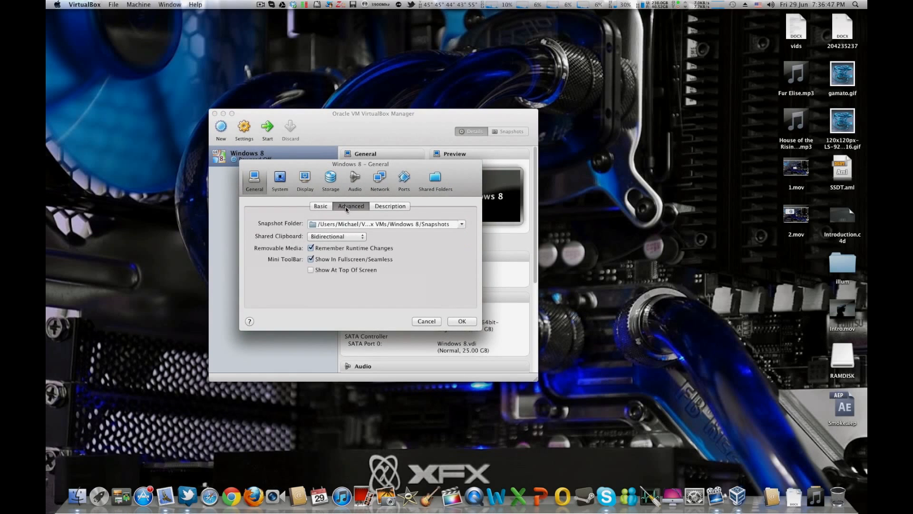
pyautogui.click(385, 210)
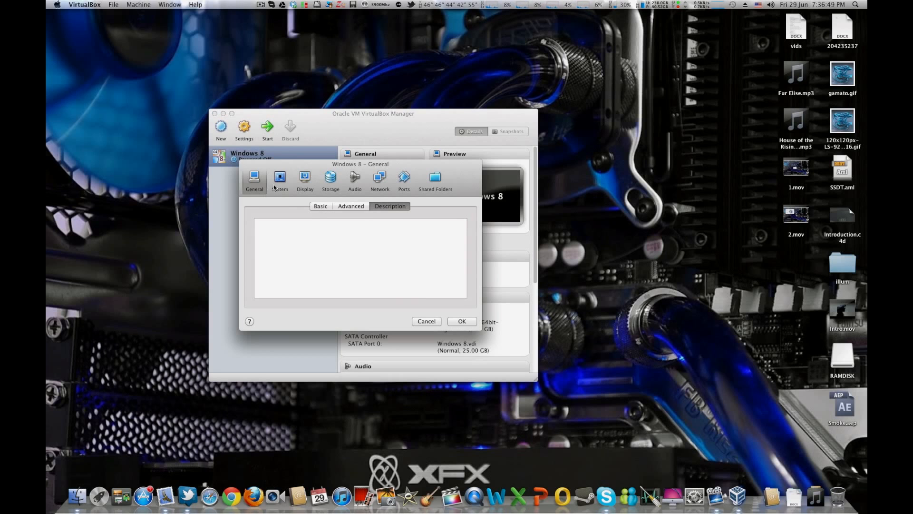
# Set the virtual machine's processor count to 4 in the System settings and check the Acceleration options.
pyautogui.click(280, 200)
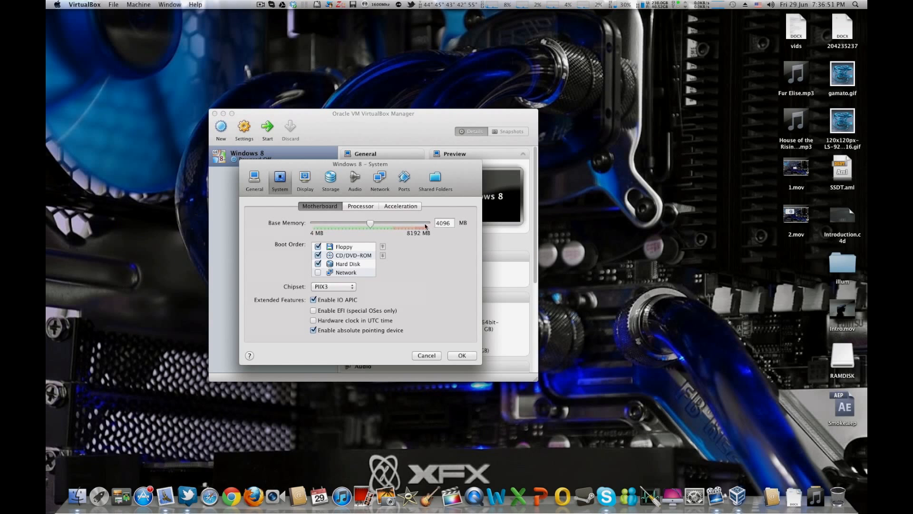
pyautogui.click(359, 208)
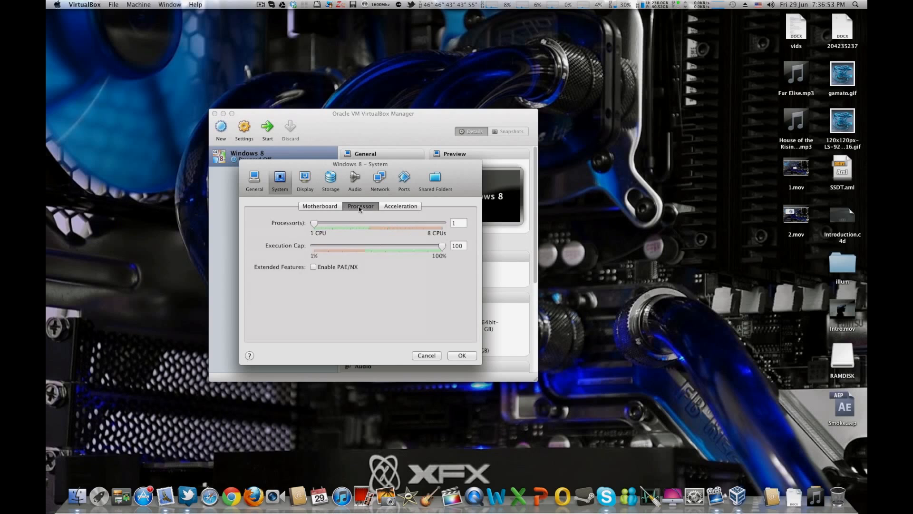
pyautogui.moveTo(314, 225); pyautogui.dragTo(369, 224)
pyautogui.click(399, 207)
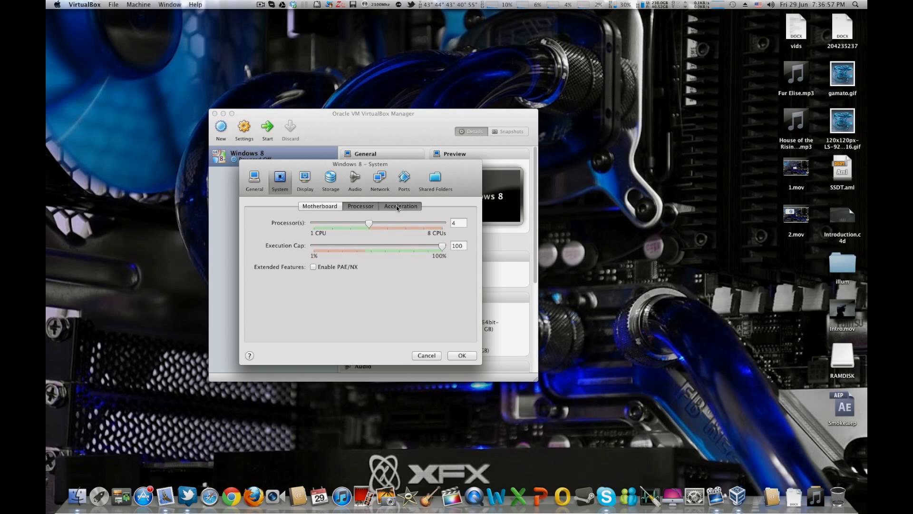
# Set the virtual machine's video memory to 256 MB, enable 2D Video Acceleration, and view the Remote Display options.
pyautogui.click(306, 179)
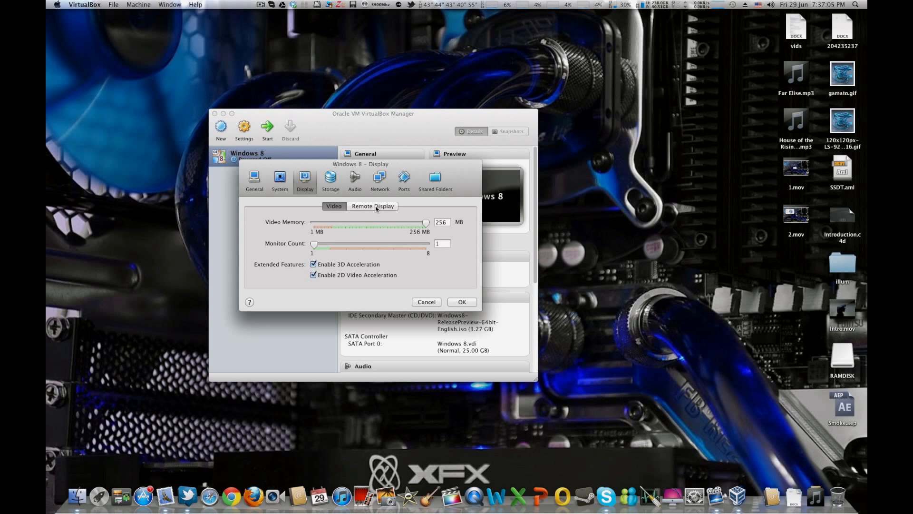
pyautogui.click(366, 207)
# Review the Storage, Audio, Network, Ports and Shared Folders settings, then save the virtual machine's settings.
pyautogui.click(330, 179)
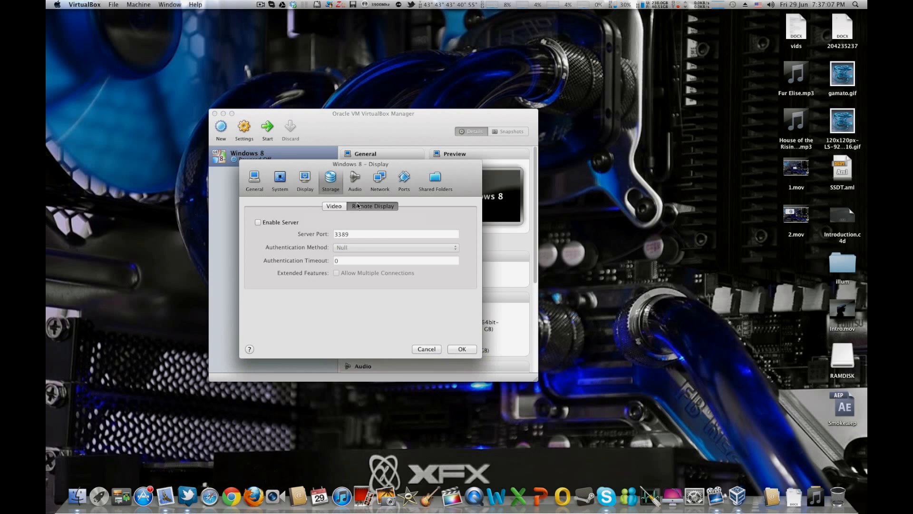
pyautogui.click(355, 180)
pyautogui.click(390, 183)
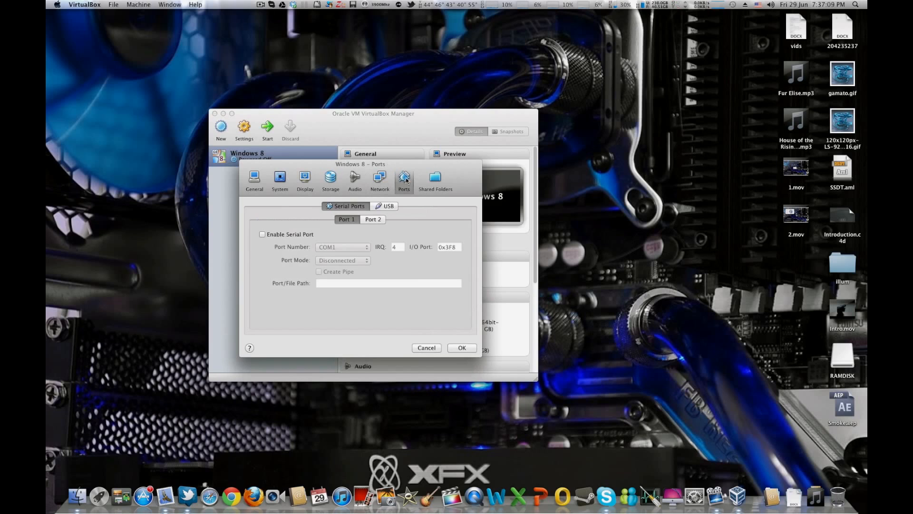
pyautogui.click(435, 180)
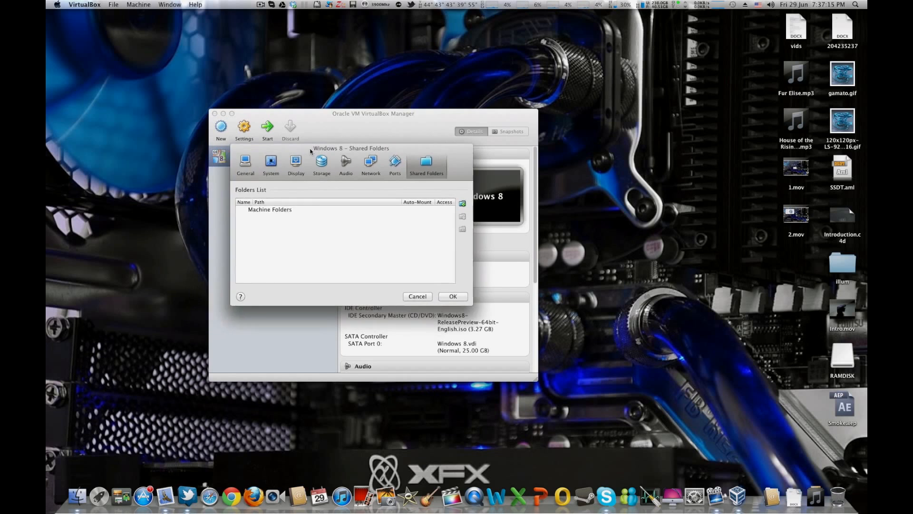
pyautogui.click(476, 298)
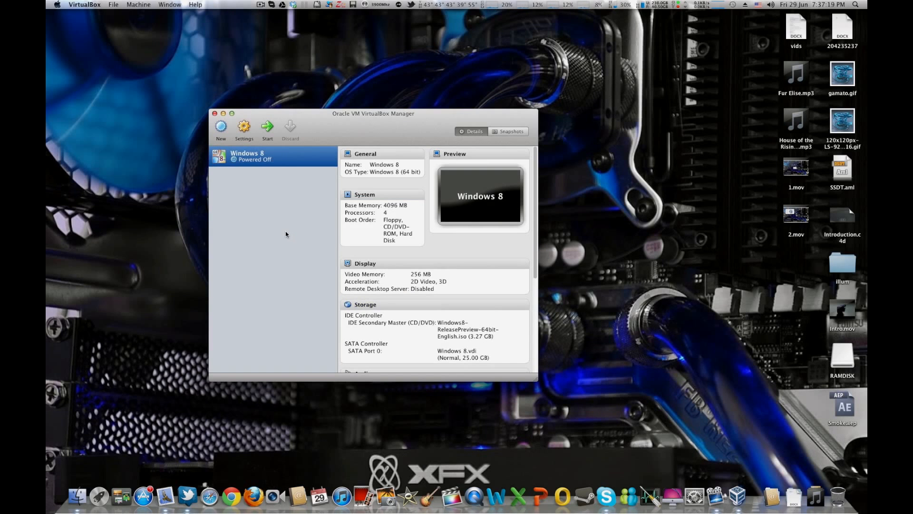